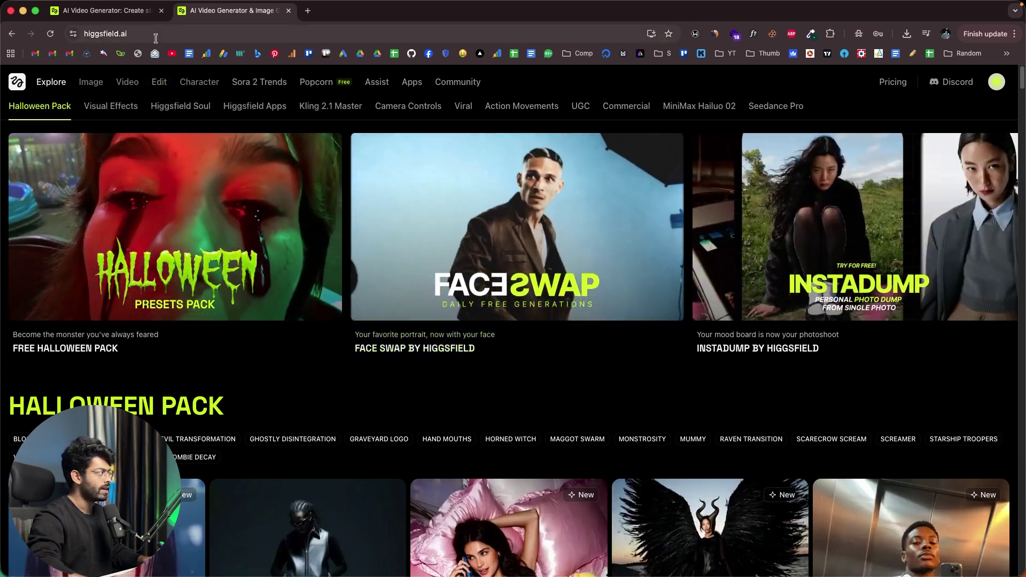
Step: Open the Face Swap image tool and upload the thumbnail _TVCx0m6Omg-HD.jpg as the target image
{"action": "mouse_move", "coordinate": [90, 81]}
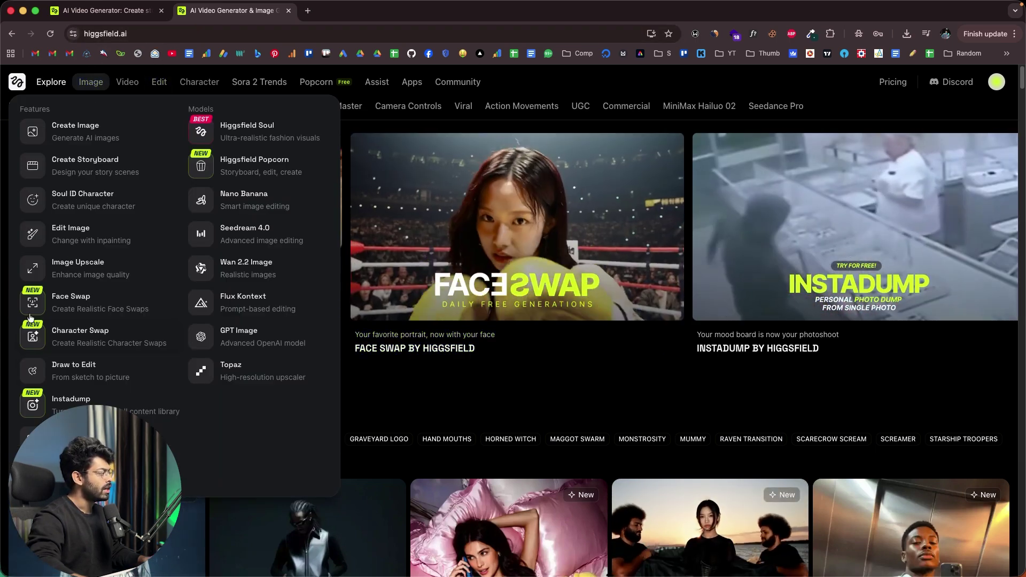
{"action": "left_click", "coordinate": [87, 299]}
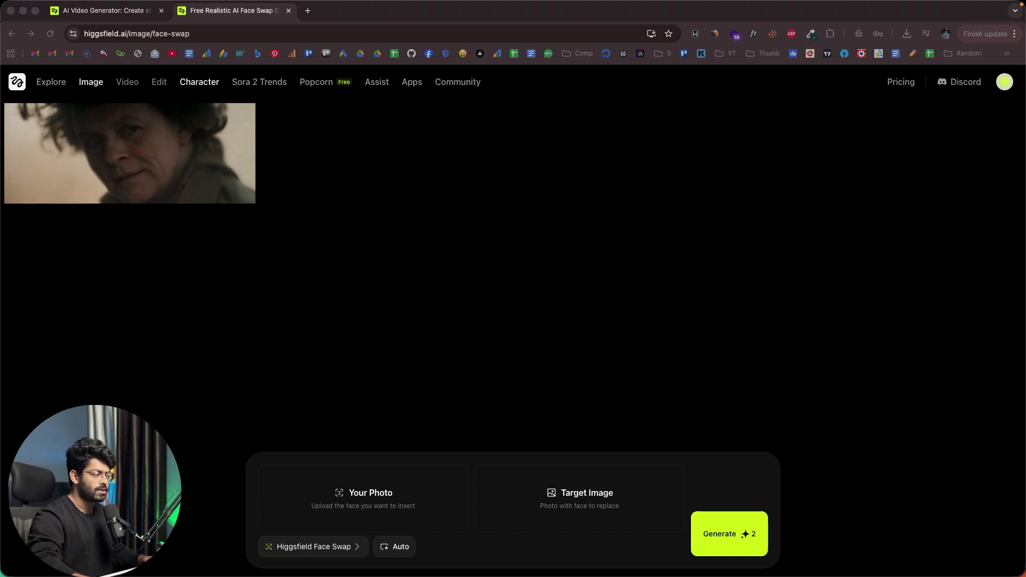
{"action": "key", "text": "space"}
{"action": "left_click_drag", "start_coordinate": [519, 118], "coordinate": [548, 112]}
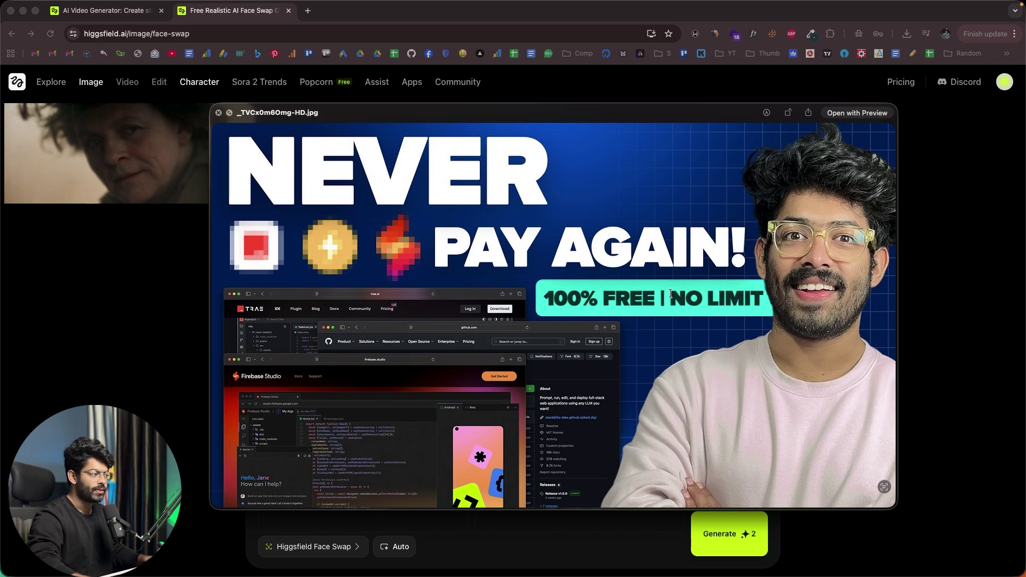
{"action": "key", "text": "space"}
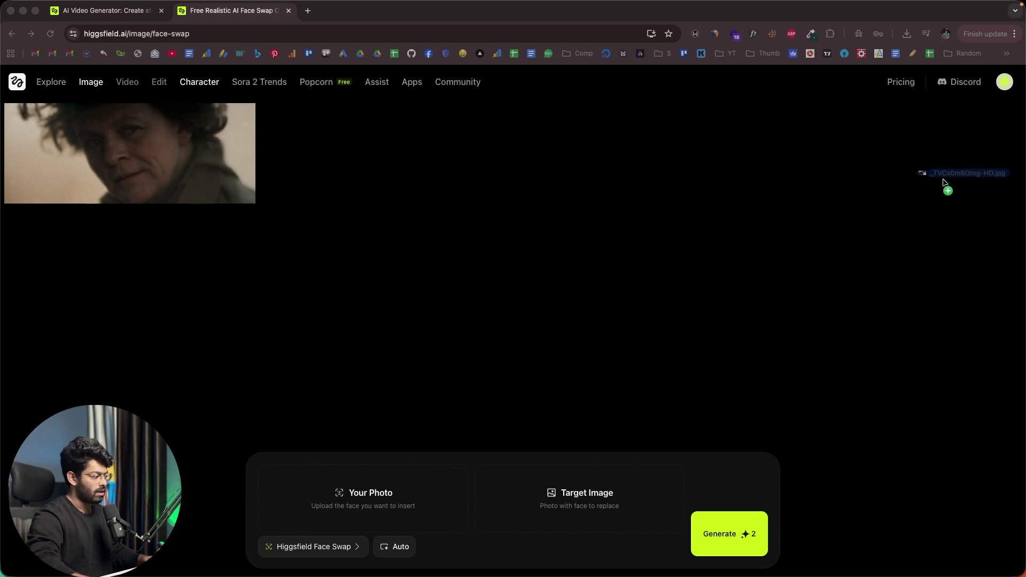
{"action": "left_click_drag", "start_coordinate": [879, 183], "coordinate": [552, 500]}
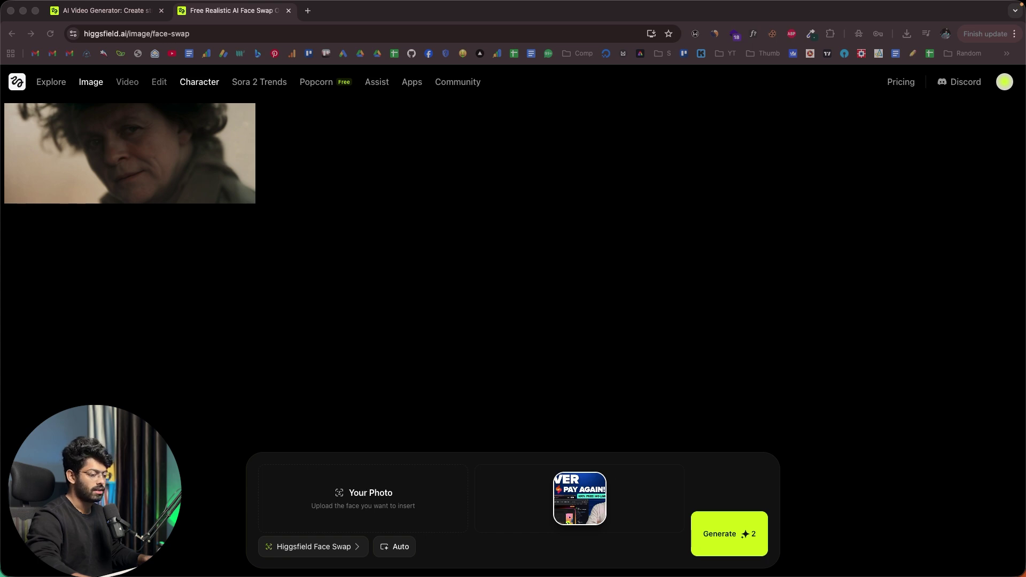
Step: Preview the portrait of the smiling man in the blue shirt and upload it as the face photo to insert
{"action": "key", "text": "space"}
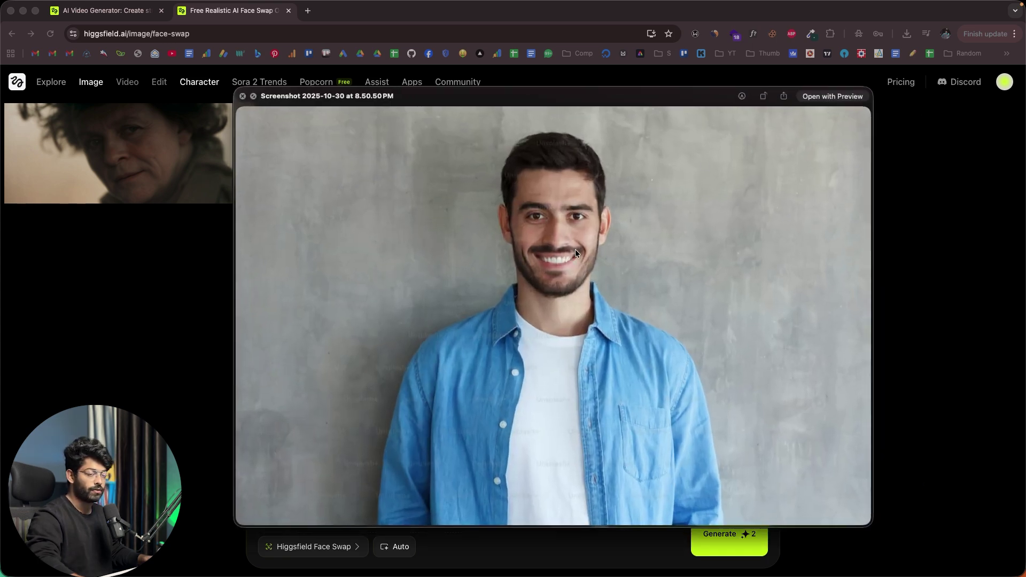
{"action": "key", "text": "space"}
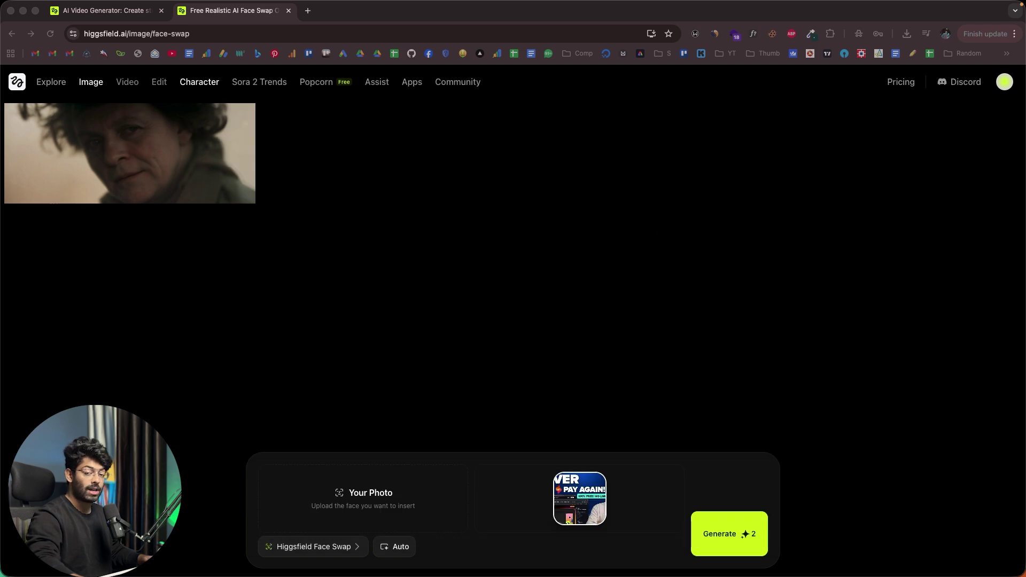
{"action": "left_click_drag", "start_coordinate": [770, 331], "coordinate": [383, 485]}
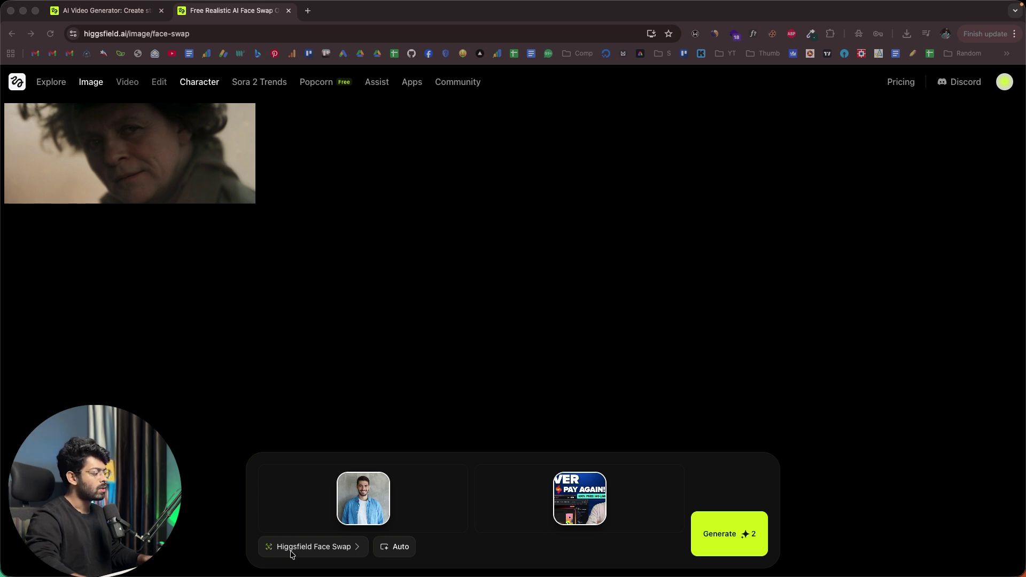
Step: Generate the swap with the Higgsfield Face Swap model and Auto aspect ratio, and view the generated thumbnail enlarged
{"action": "left_click", "coordinate": [320, 546]}
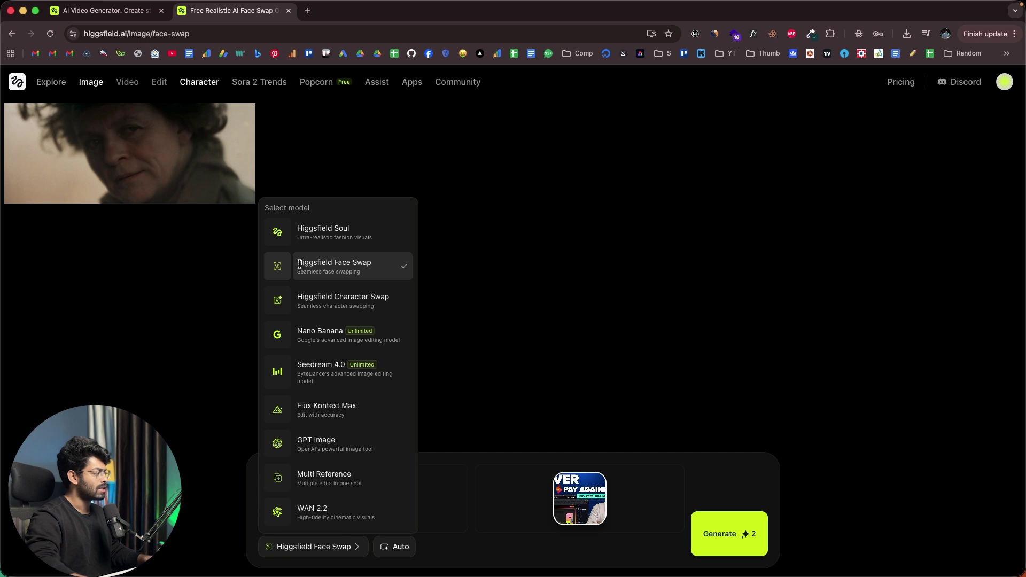
{"action": "left_click", "coordinate": [359, 267]}
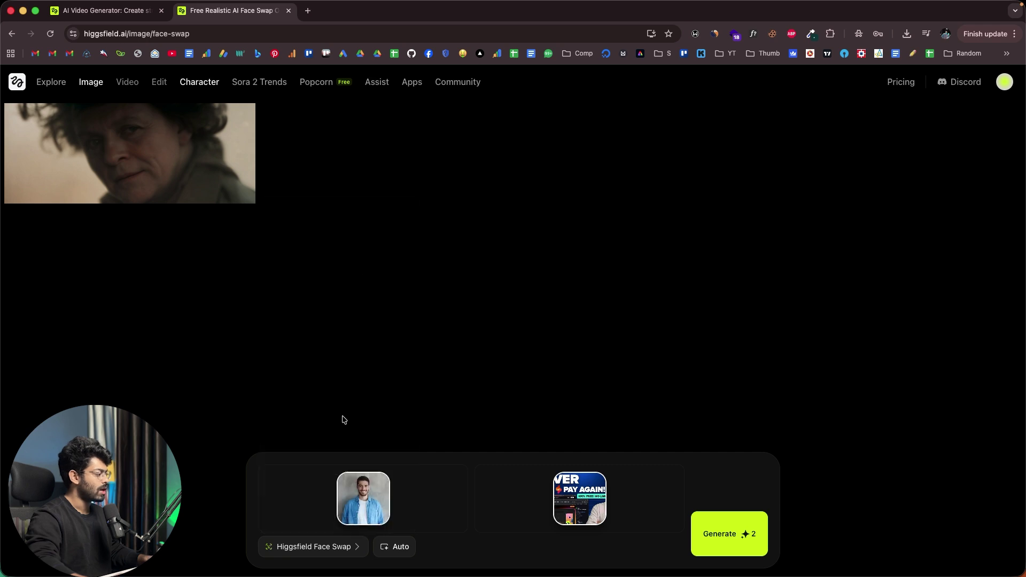
{"action": "left_click", "coordinate": [387, 547]}
{"action": "left_click", "coordinate": [387, 547]}
{"action": "left_click", "coordinate": [393, 547]}
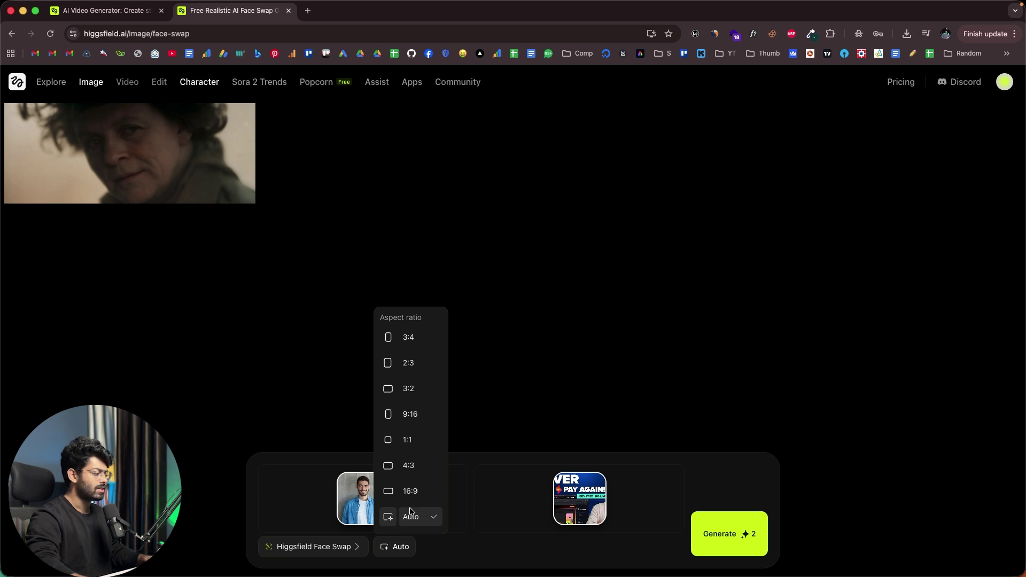
{"action": "left_click", "coordinate": [457, 550]}
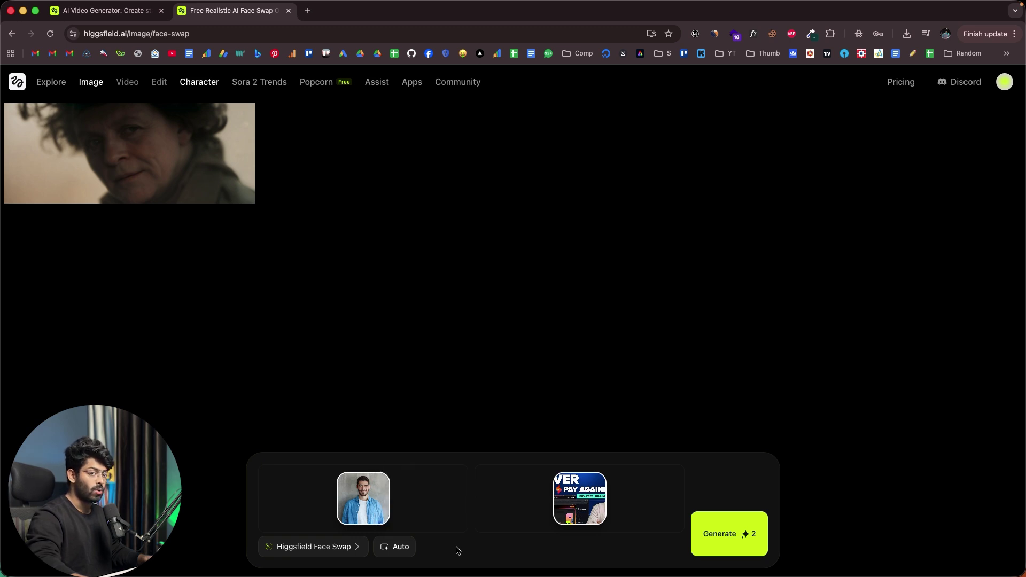
{"action": "left_click", "coordinate": [734, 539]}
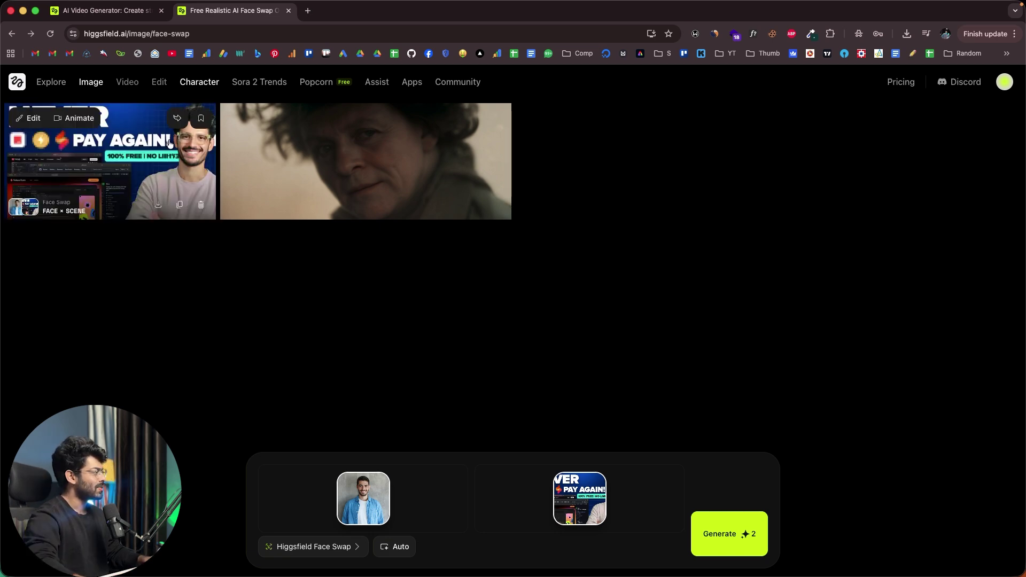
{"action": "left_click", "coordinate": [170, 142]}
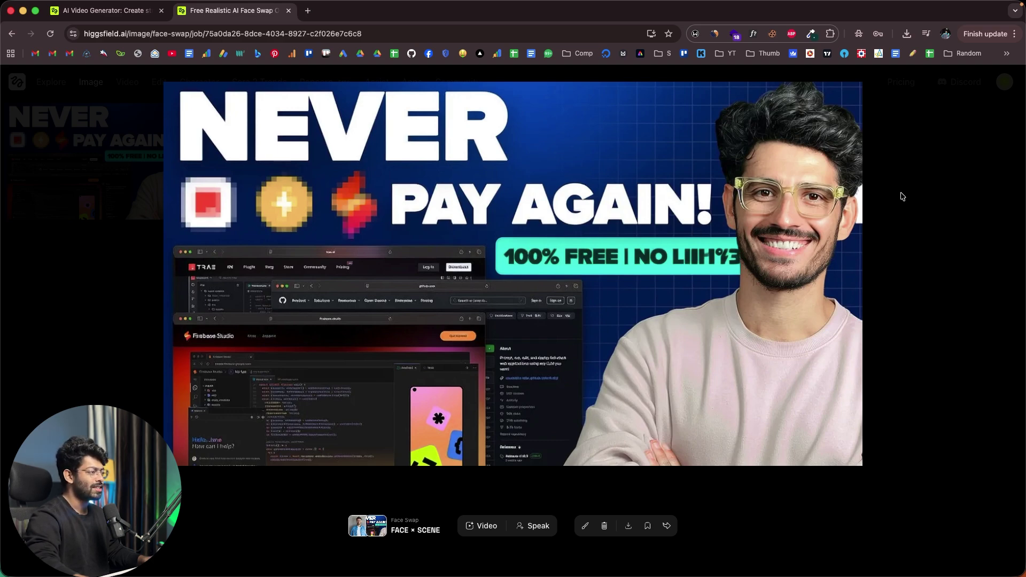
{"action": "left_click", "coordinate": [919, 201]}
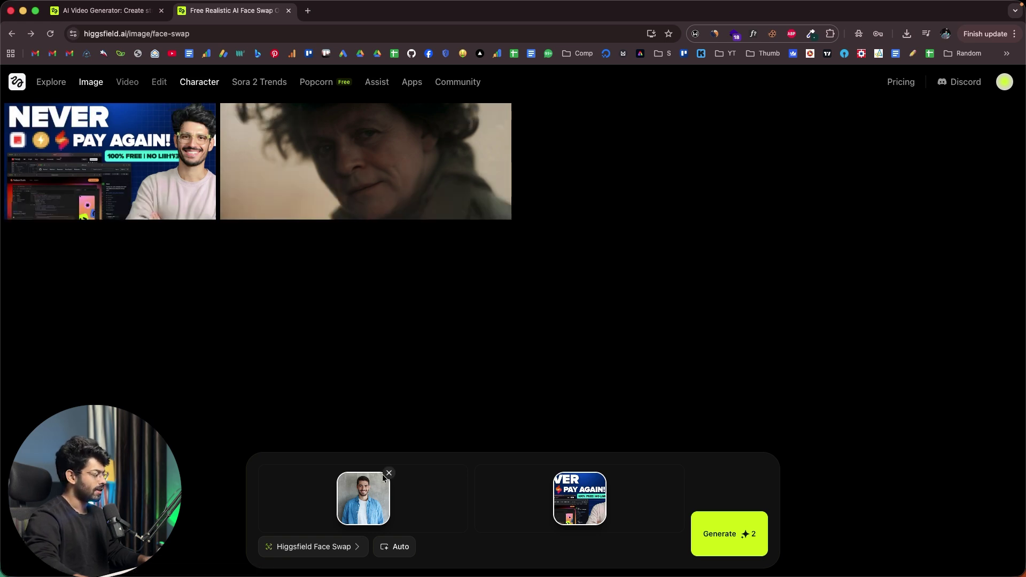
Step: Remove both uploaded images and upload Copy of AHZPXZNU.jpg as the new face photo
{"action": "left_click", "coordinate": [385, 475]}
{"action": "left_click", "coordinate": [605, 473]}
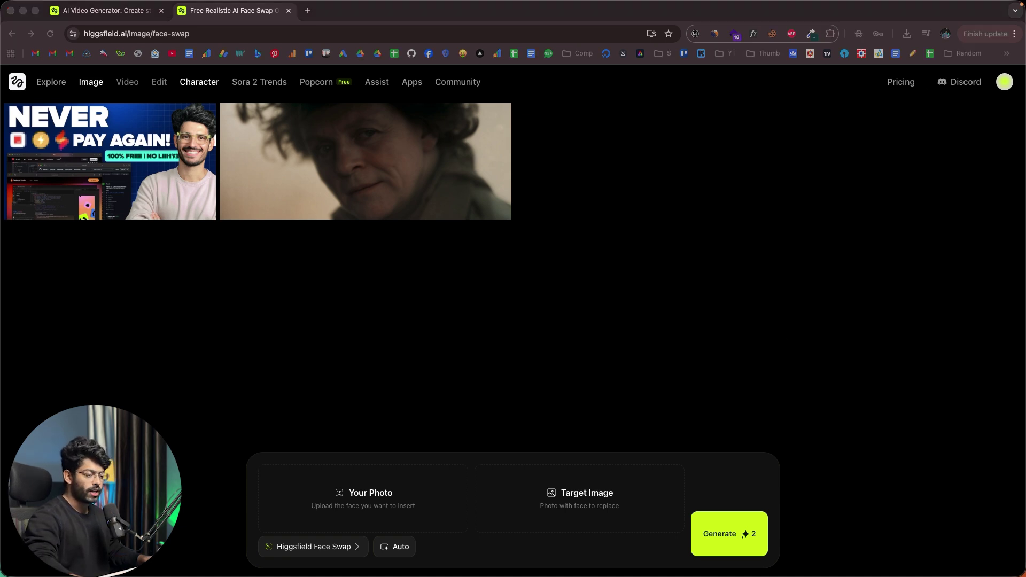
{"action": "key", "text": "space"}
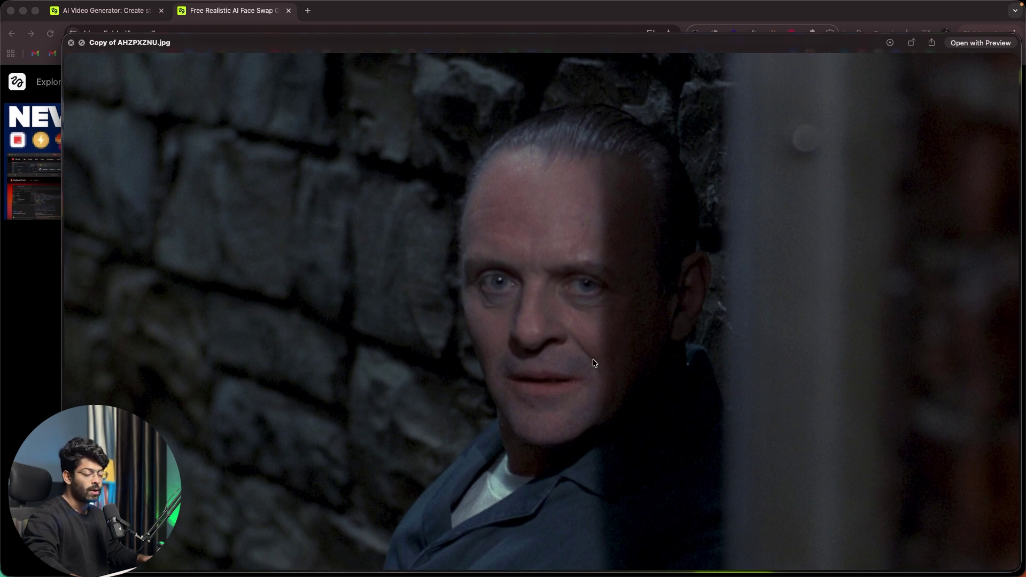
{"action": "key", "text": "space"}
{"action": "left_click_drag", "start_coordinate": [531, 323], "coordinate": [395, 505]}
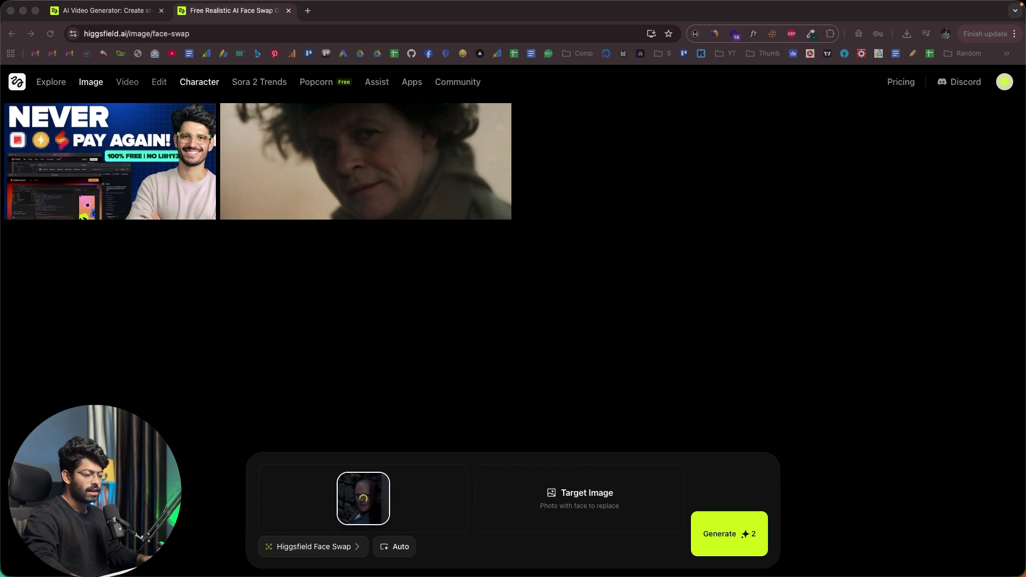
Step: Preview the film still Copy of 722 0XFP7AFB.jpg and upload it as the target image
{"action": "key", "text": "space"}
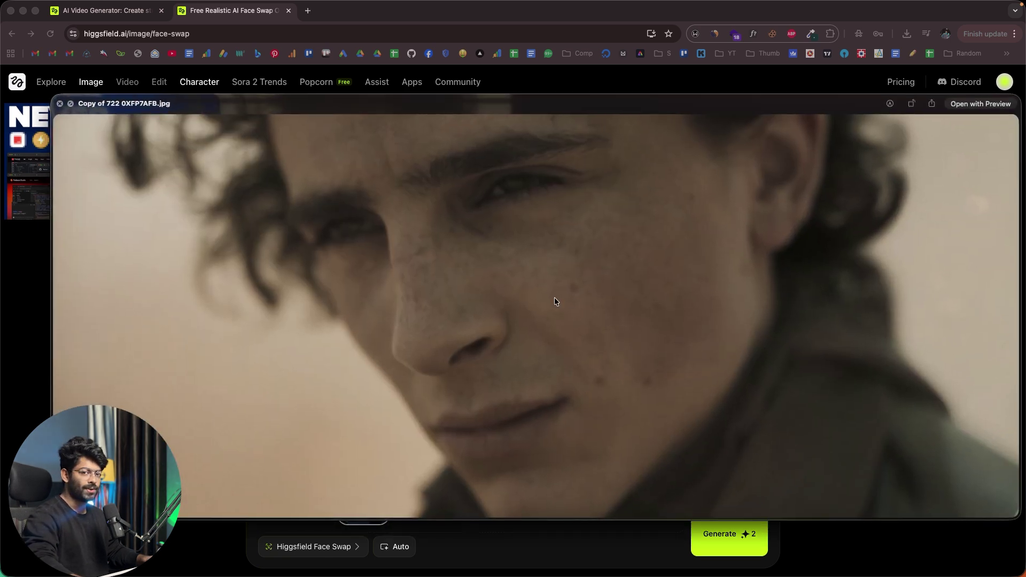
{"action": "key", "text": "space"}
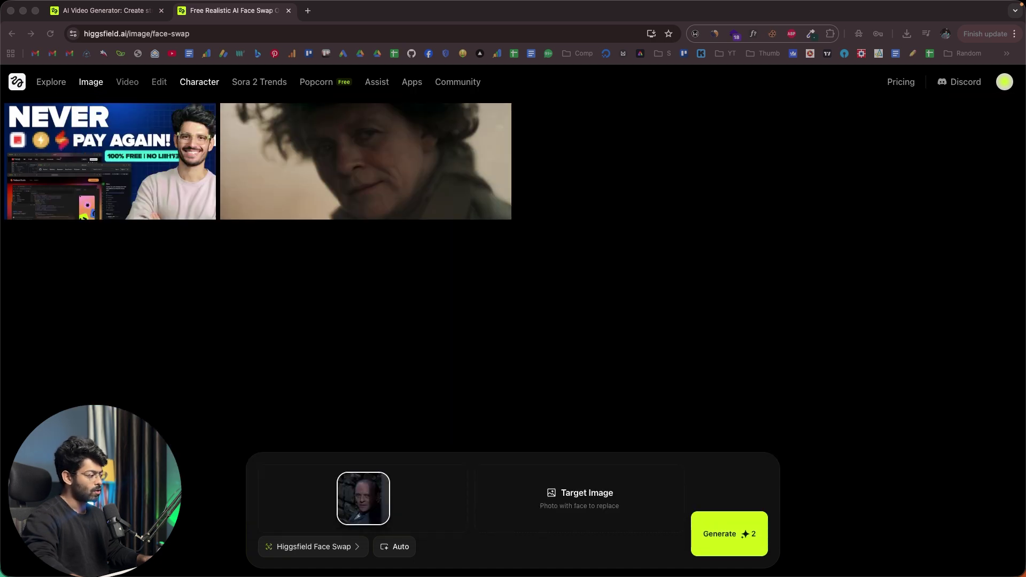
{"action": "left_click_drag", "start_coordinate": [505, 396], "coordinate": [545, 500]}
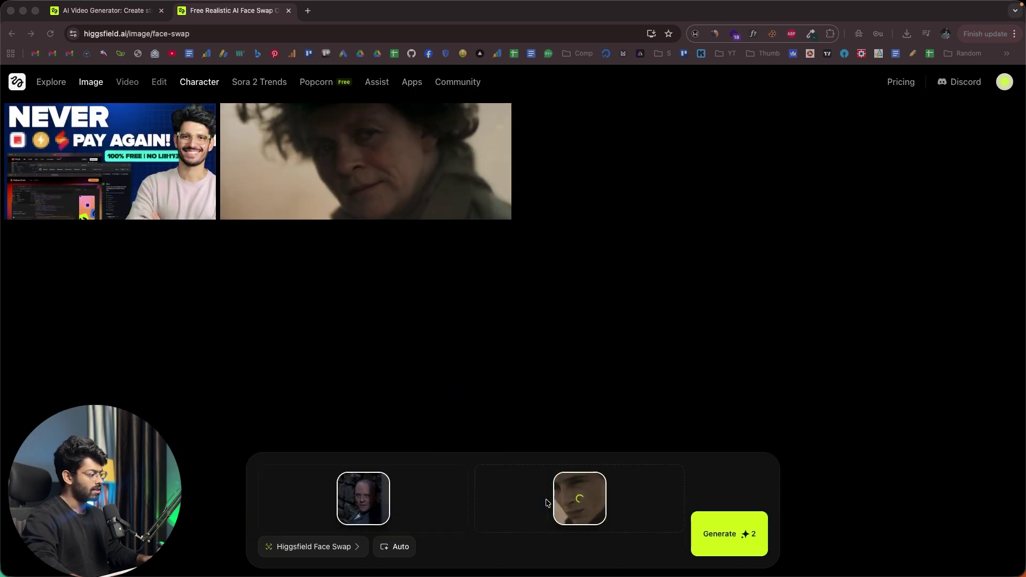
Step: Check the model selection and the aspect ratio options for the film-still face swap
{"action": "left_click", "coordinate": [334, 548]}
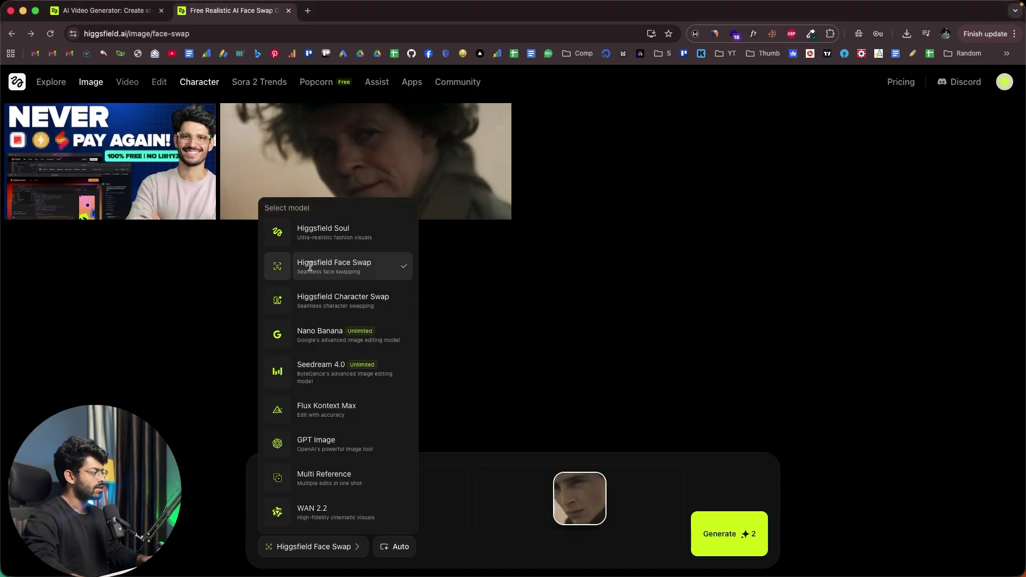
{"action": "left_click", "coordinate": [462, 538]}
{"action": "left_click", "coordinate": [411, 542]}
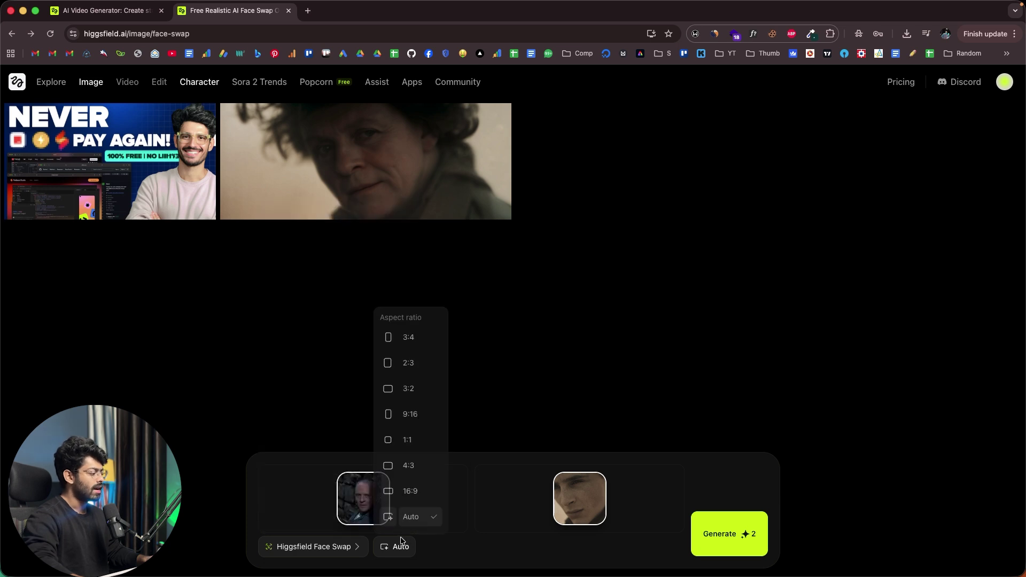
{"action": "left_click", "coordinate": [453, 557]}
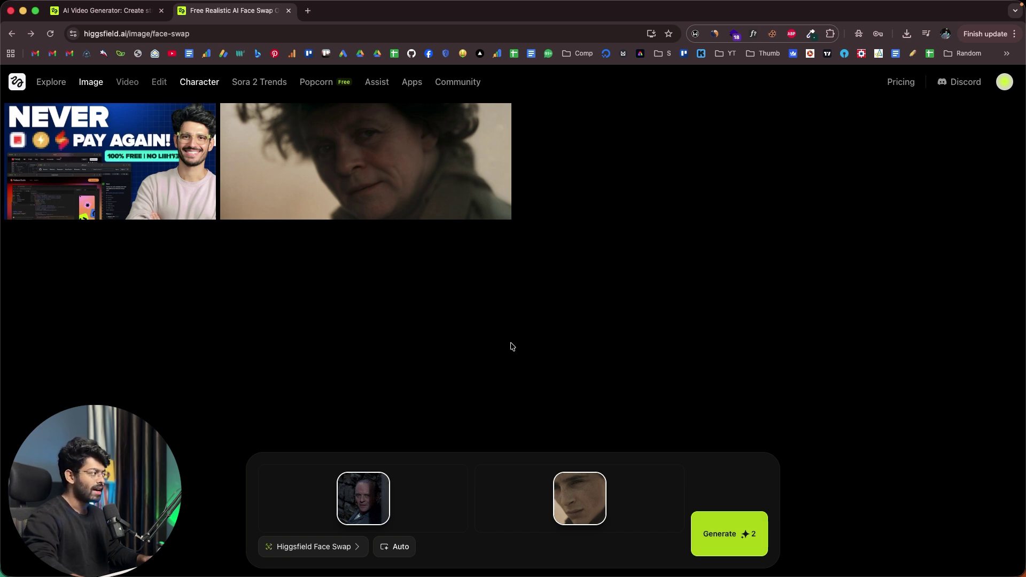
Step: View the film-still face swap and the thumbnail face swap enlarged to compare their quality
{"action": "mouse_move", "coordinate": [377, 178]}
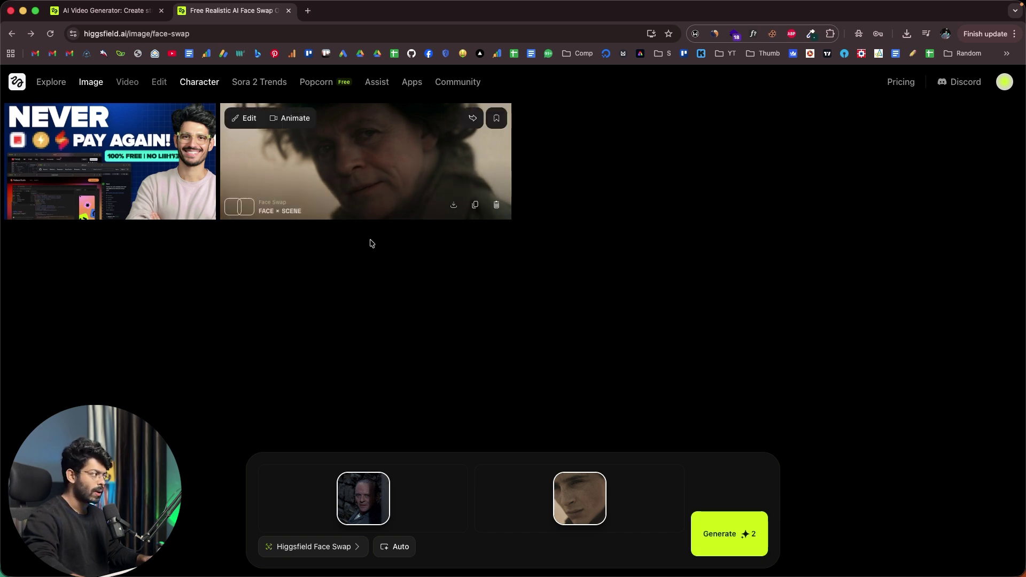
{"action": "left_click", "coordinate": [378, 160]}
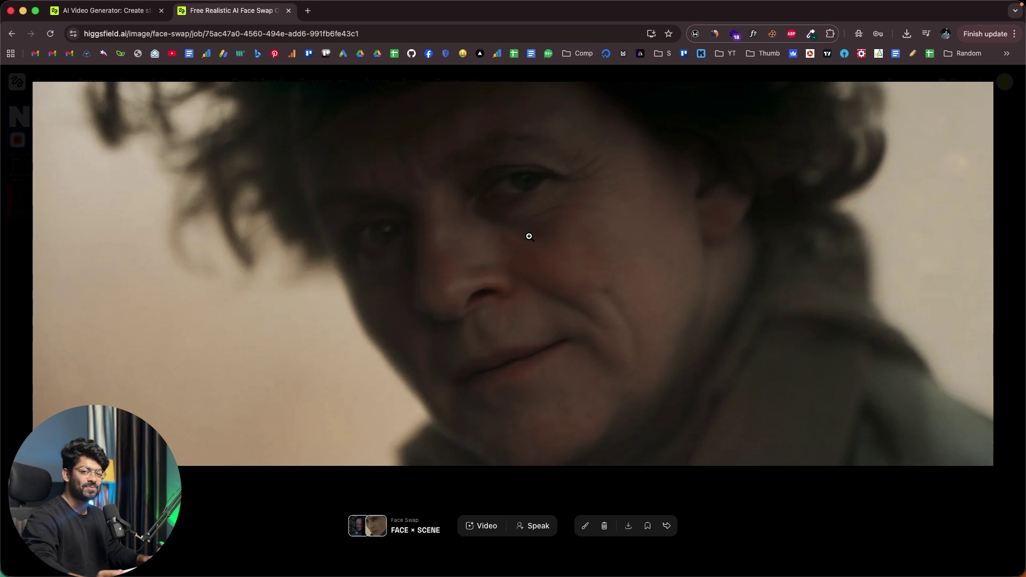
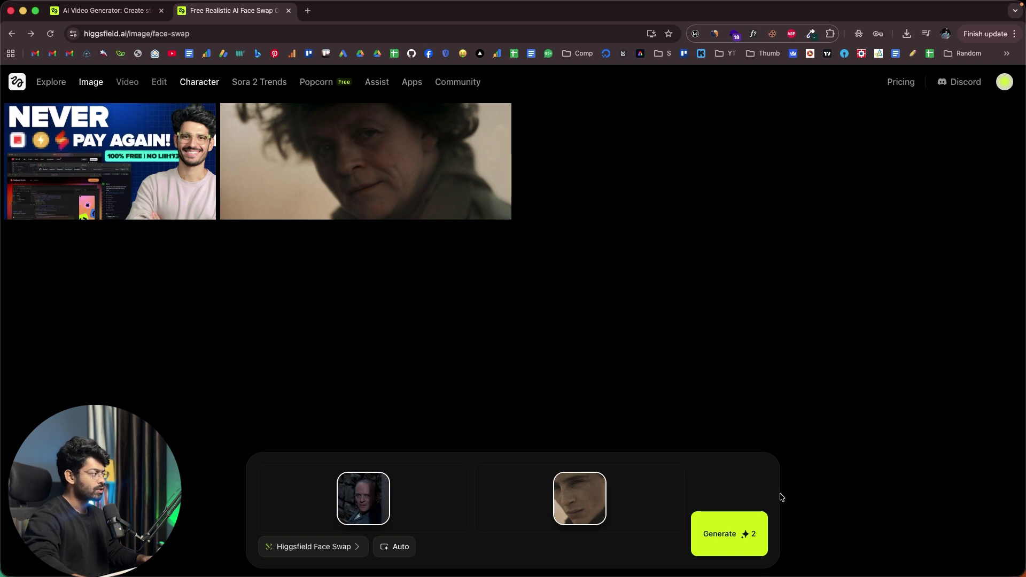
{"action": "left_click", "coordinate": [161, 165]}
{"action": "left_click", "coordinate": [936, 182]}
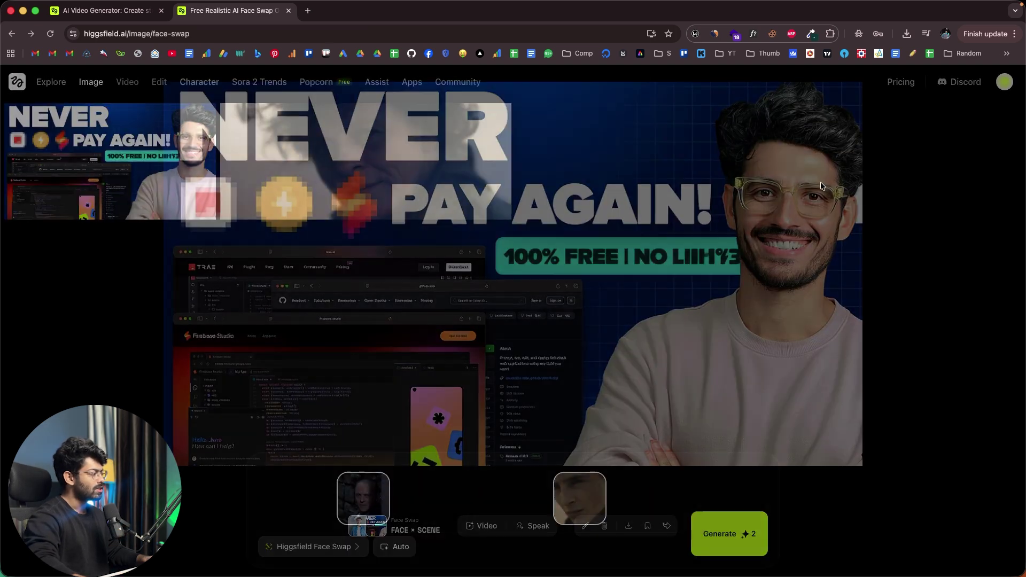
Step: Send the generated film-still face swap to video creation and review its scene prompt
{"action": "left_click", "coordinate": [386, 174]}
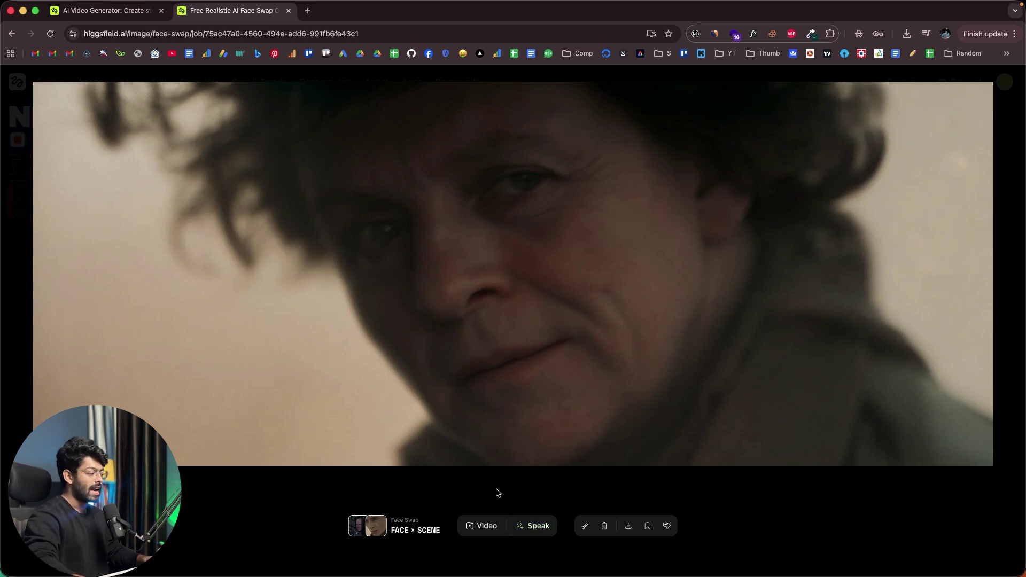
{"action": "left_click", "coordinate": [483, 530]}
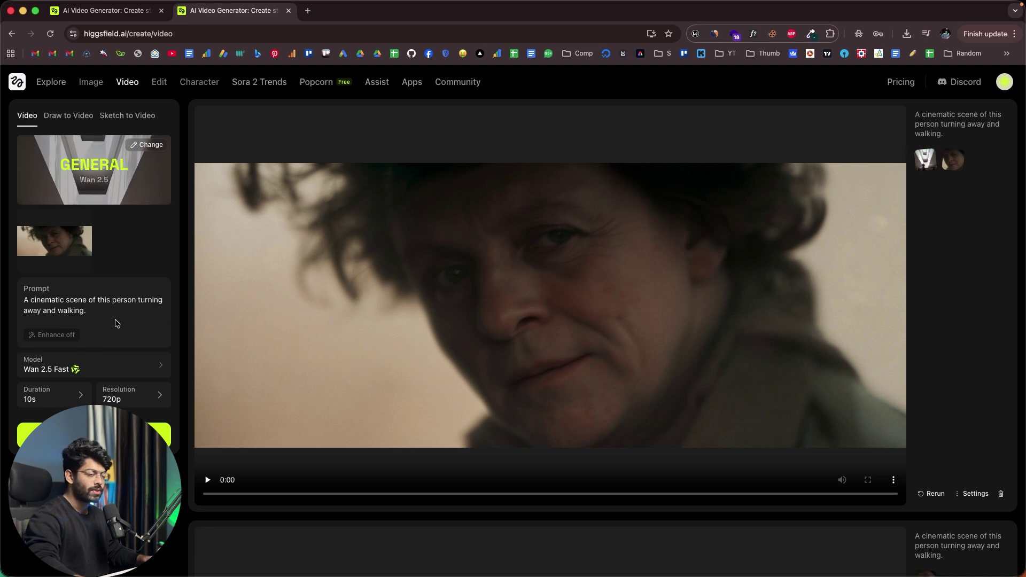
{"action": "left_click_drag", "start_coordinate": [127, 305], "coordinate": [11, 298]}
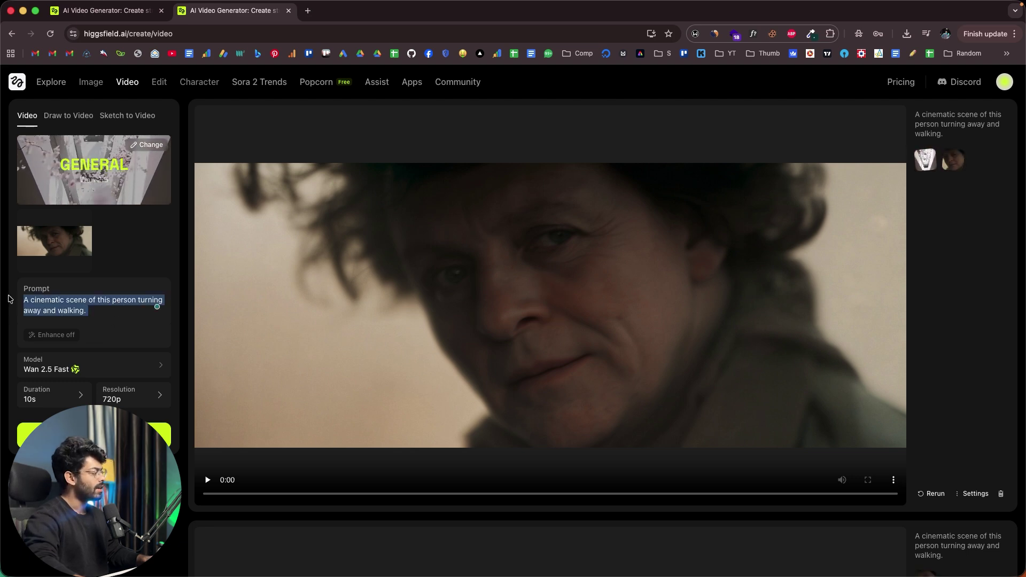
{"action": "left_click", "coordinate": [78, 300]}
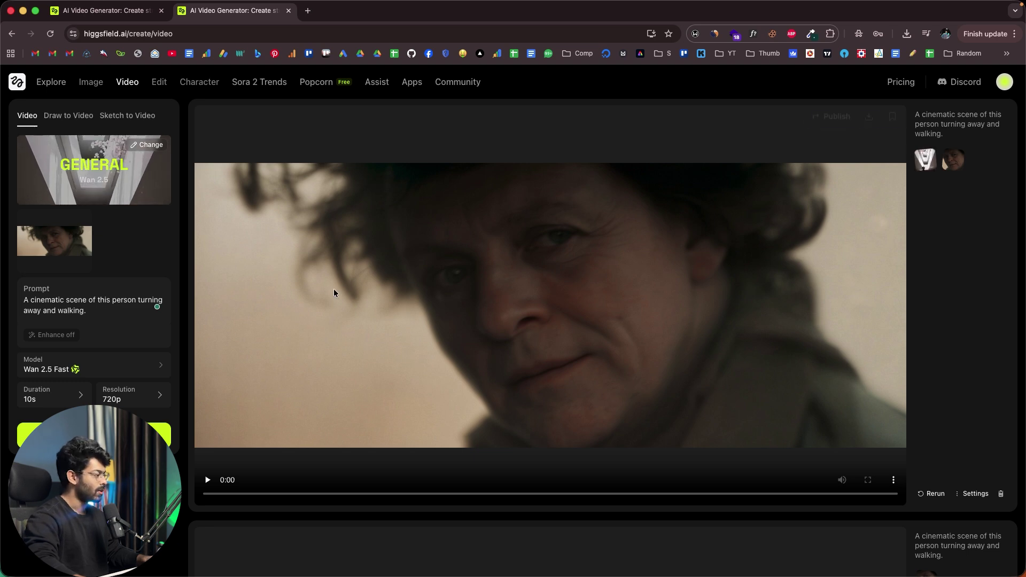
Step: Browse the available video models, including Minimax Hailuo, Google Veo and Higgsfield, and check the duration options
{"action": "left_click", "coordinate": [79, 365]}
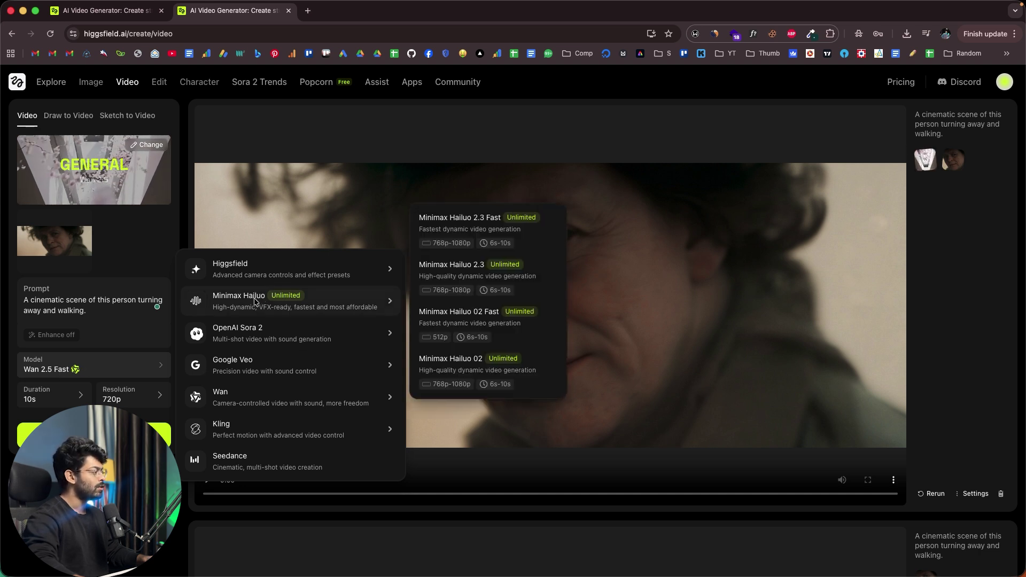
{"action": "mouse_move", "coordinate": [256, 332]}
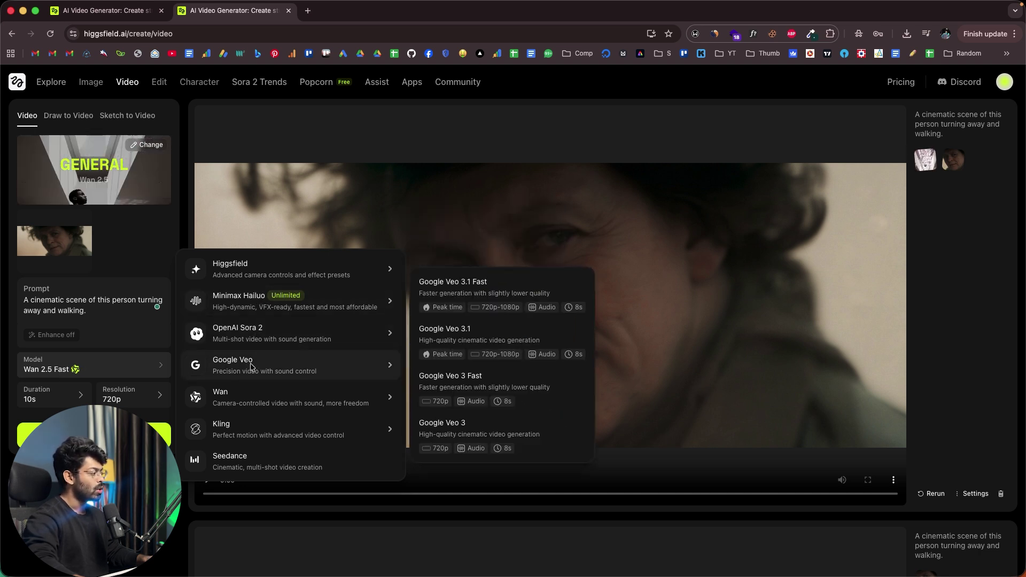
{"action": "mouse_move", "coordinate": [277, 272]}
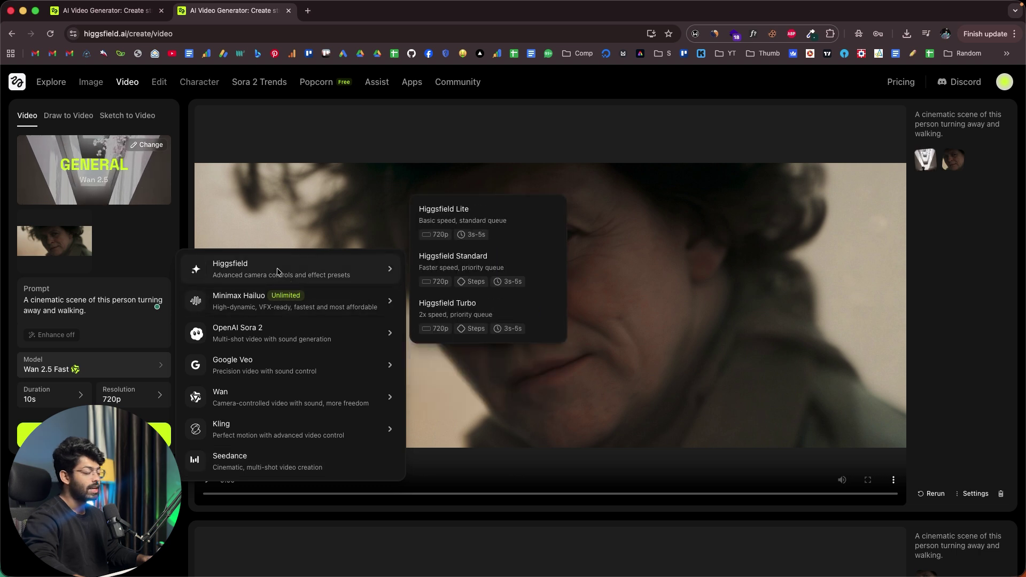
{"action": "left_click", "coordinate": [78, 402]}
{"action": "left_click", "coordinate": [76, 400]}
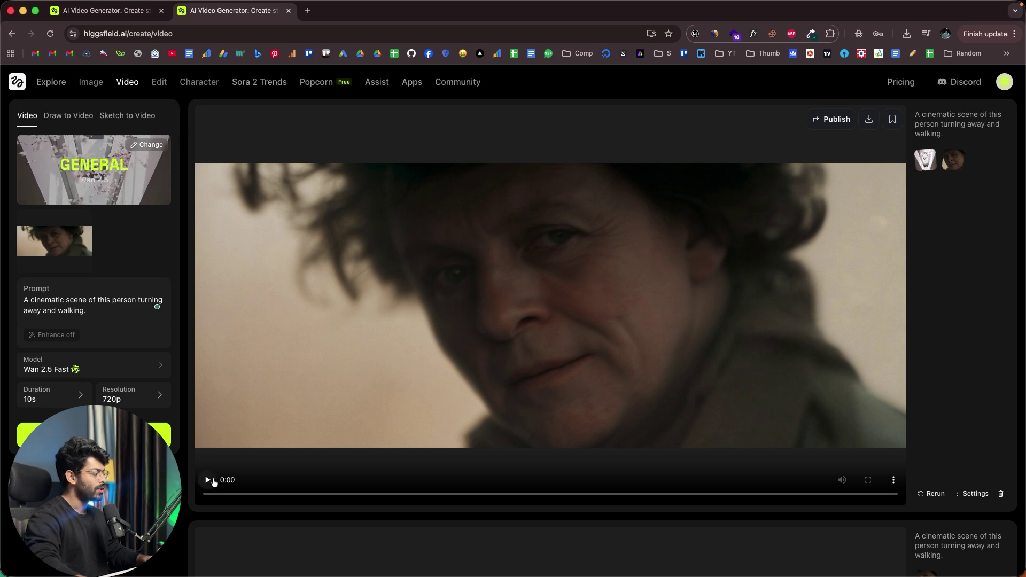
Step: Play the video generated from the film-still face swap, replay its opening seconds and pause it
{"action": "left_click", "coordinate": [207, 480]}
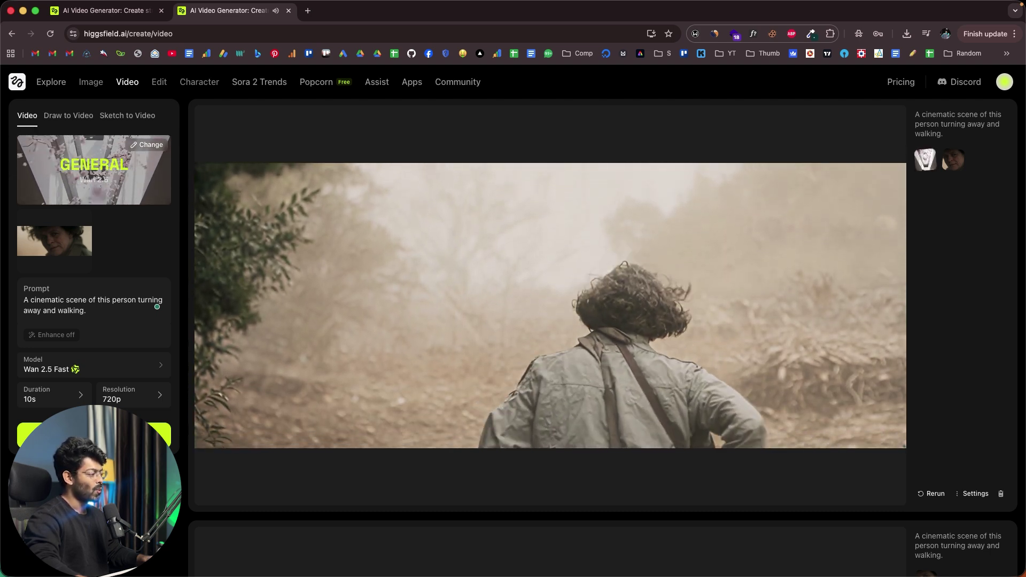
{"action": "left_click", "coordinate": [208, 482]}
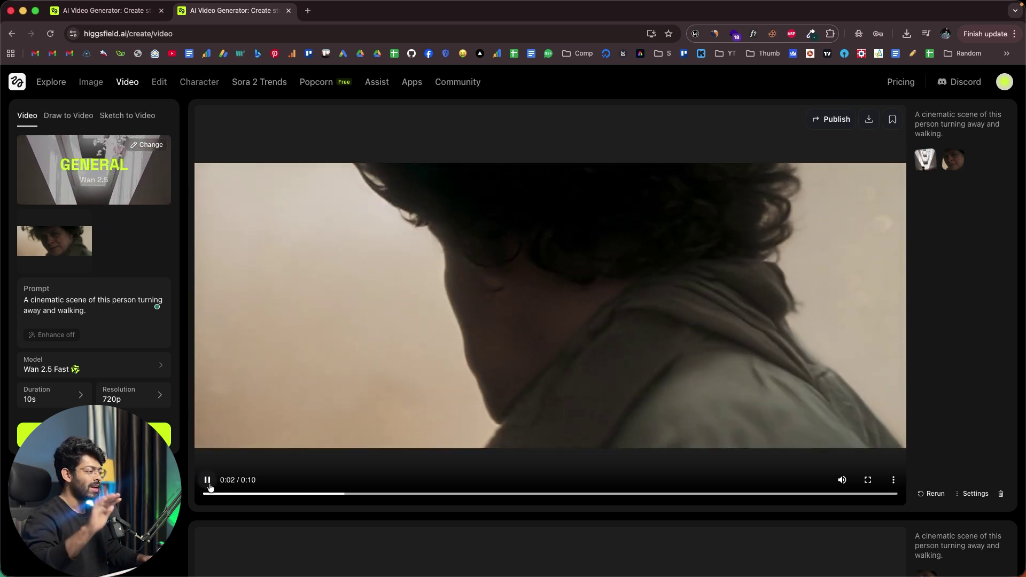
{"action": "left_click", "coordinate": [209, 484]}
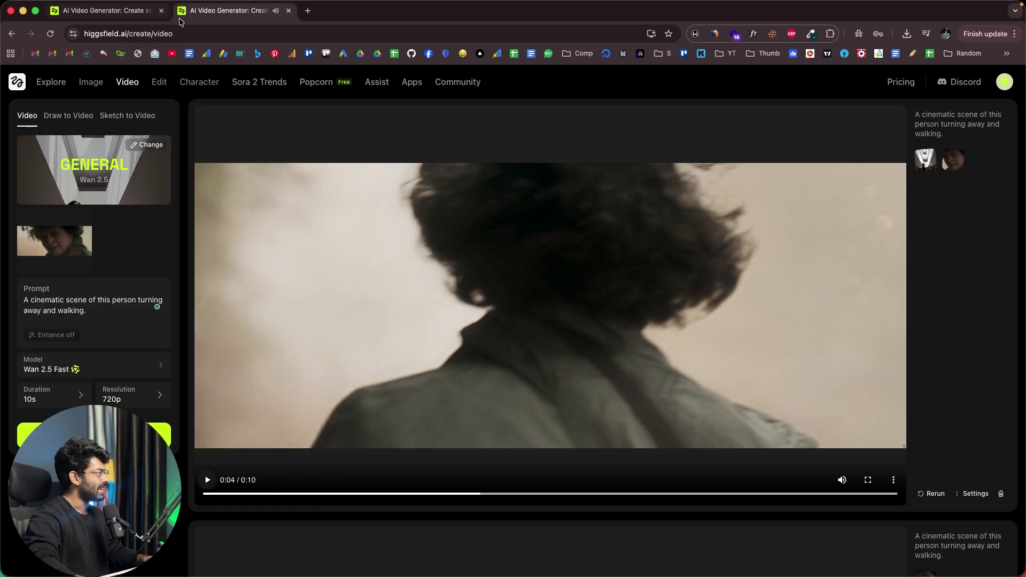
Step: Return to the Face Swap page and remove both the uploaded face photo and the target image
{"action": "left_click", "coordinate": [15, 33]}
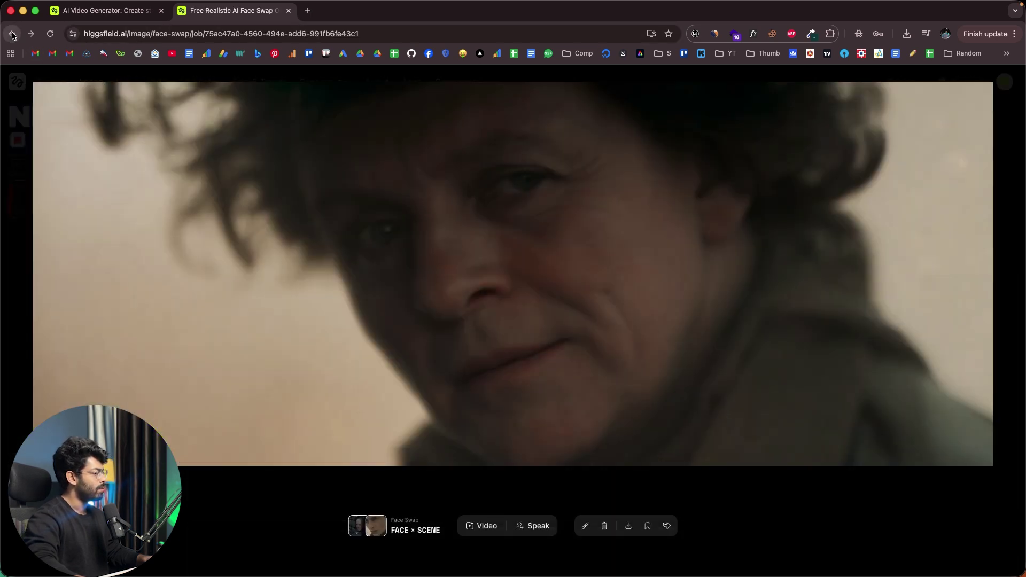
{"action": "left_click", "coordinate": [790, 525]}
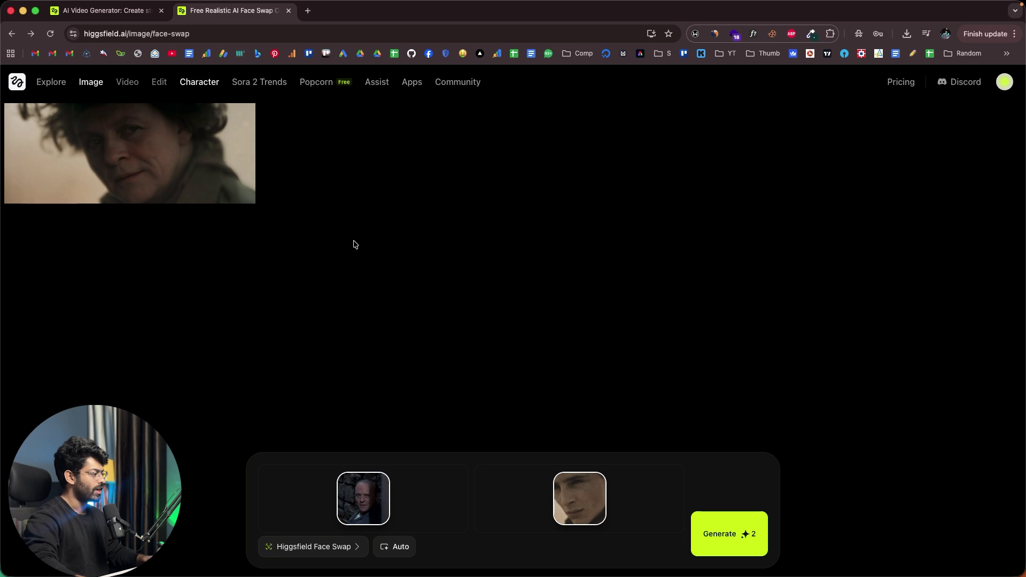
{"action": "left_click", "coordinate": [388, 473]}
{"action": "left_click", "coordinate": [605, 474]}
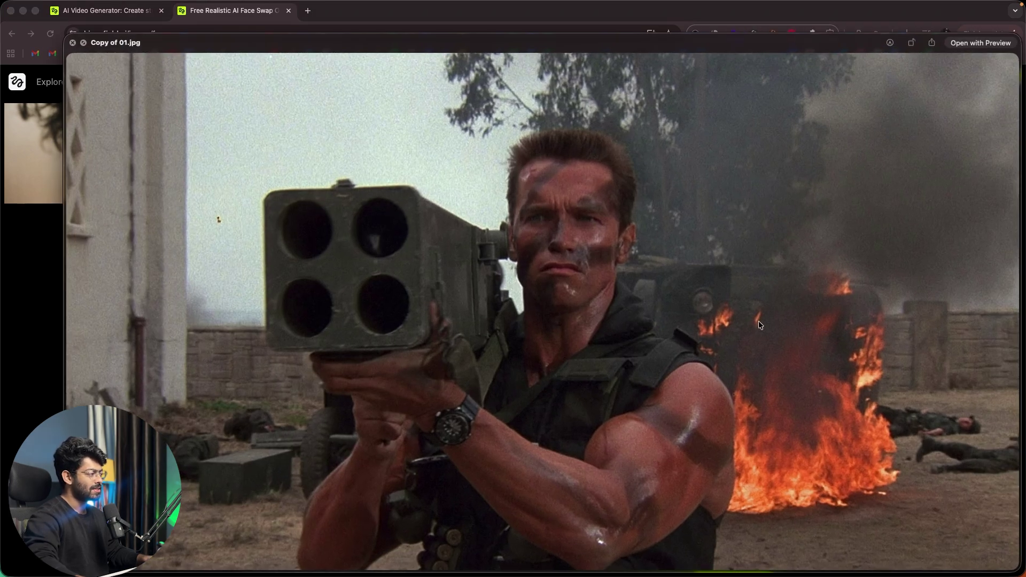
Step: Generate a face swap with Copy of 01.jpg as the target image and Copy of R0K9LNDR.jpg as the face photo
{"action": "key", "text": "space"}
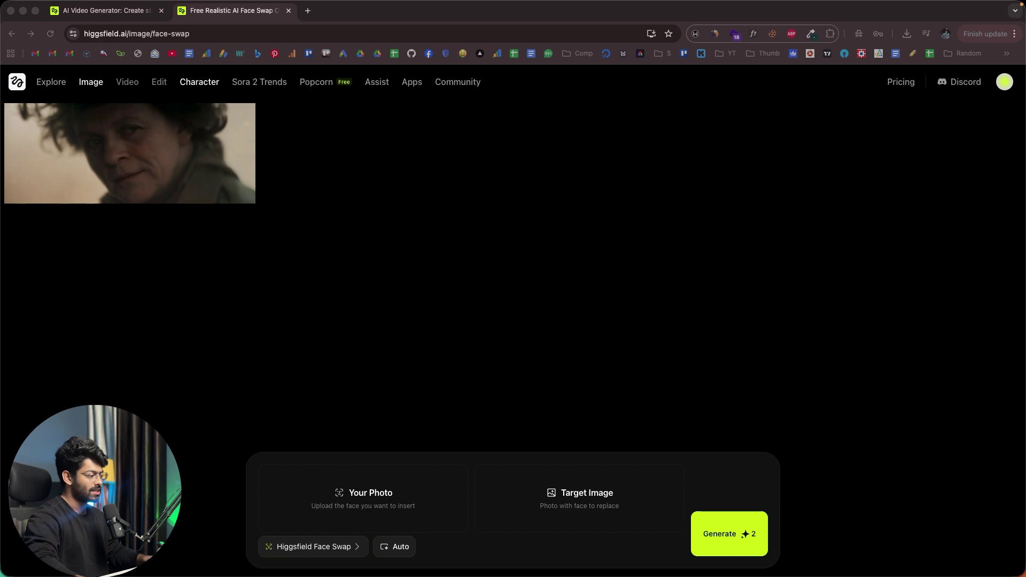
{"action": "left_click_drag", "start_coordinate": [587, 415], "coordinate": [577, 503]}
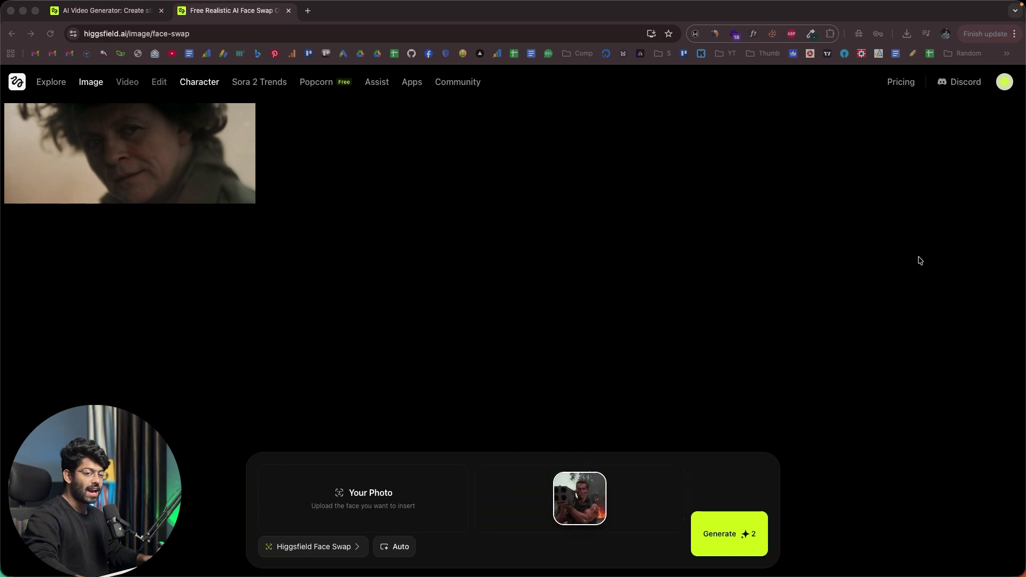
{"action": "key", "text": "space"}
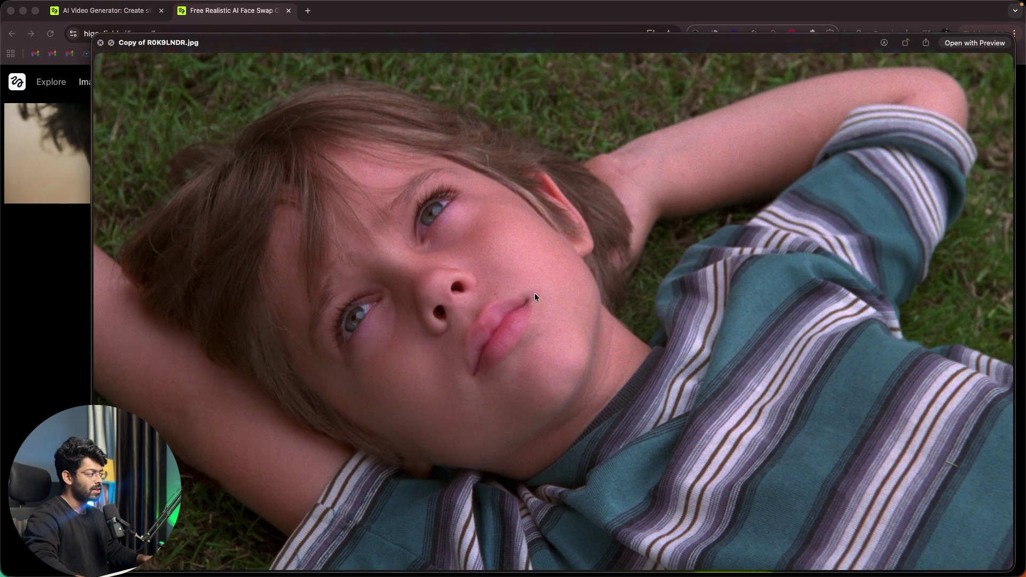
{"action": "key", "text": "space"}
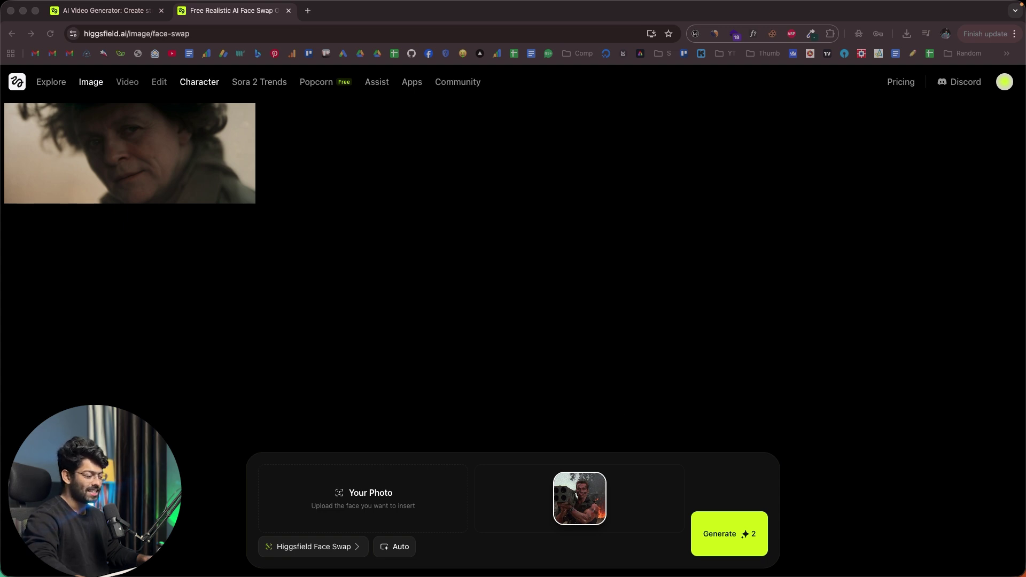
{"action": "left_click_drag", "start_coordinate": [444, 460], "coordinate": [342, 513]}
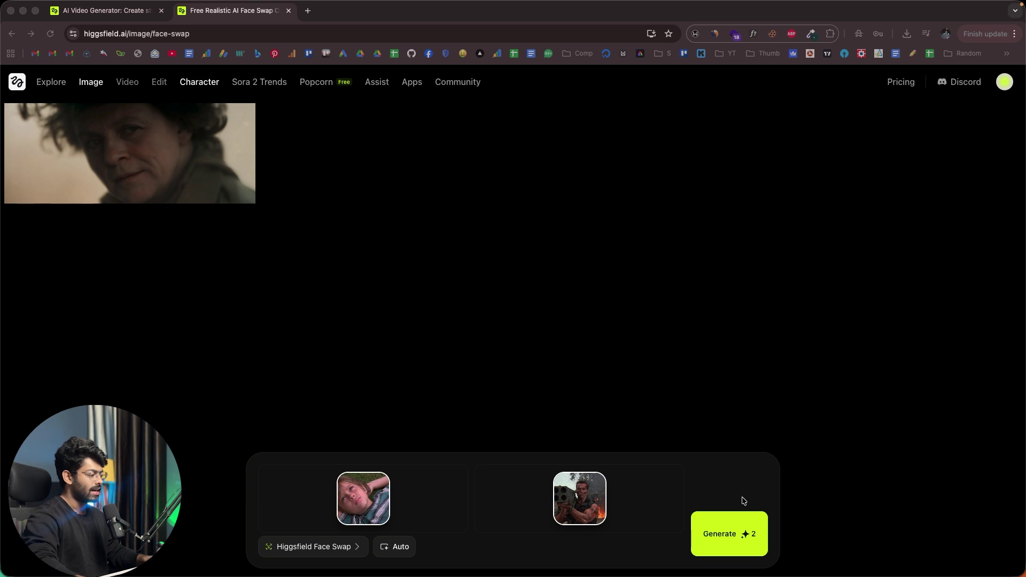
{"action": "left_click", "coordinate": [743, 536]}
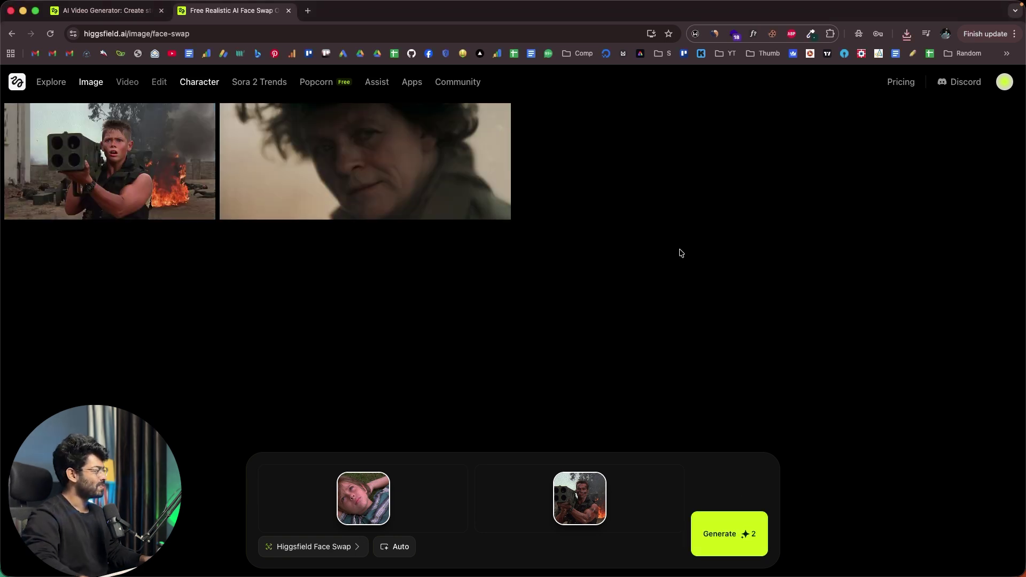
Step: View the rocket-launcher face swap enlarged, and clear the face photo and target image used for it
{"action": "left_click", "coordinate": [110, 160]}
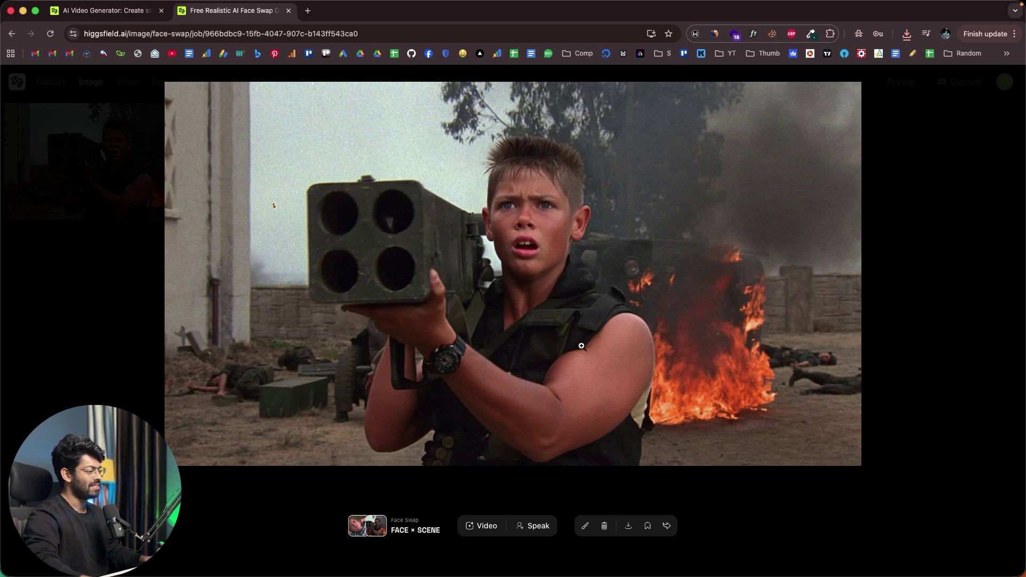
{"action": "left_click", "coordinate": [871, 289]}
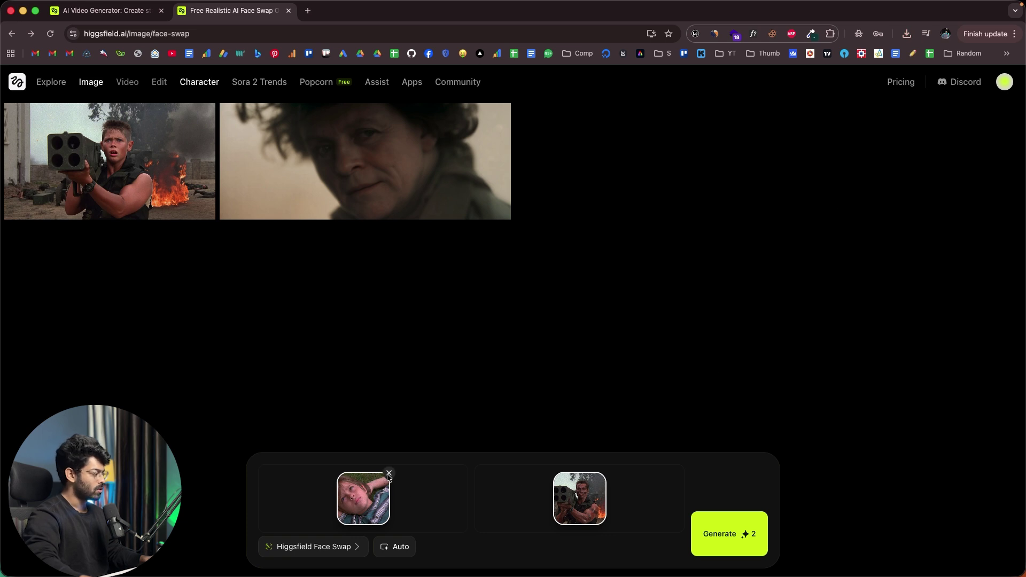
{"action": "left_click", "coordinate": [387, 476]}
{"action": "left_click", "coordinate": [606, 474]}
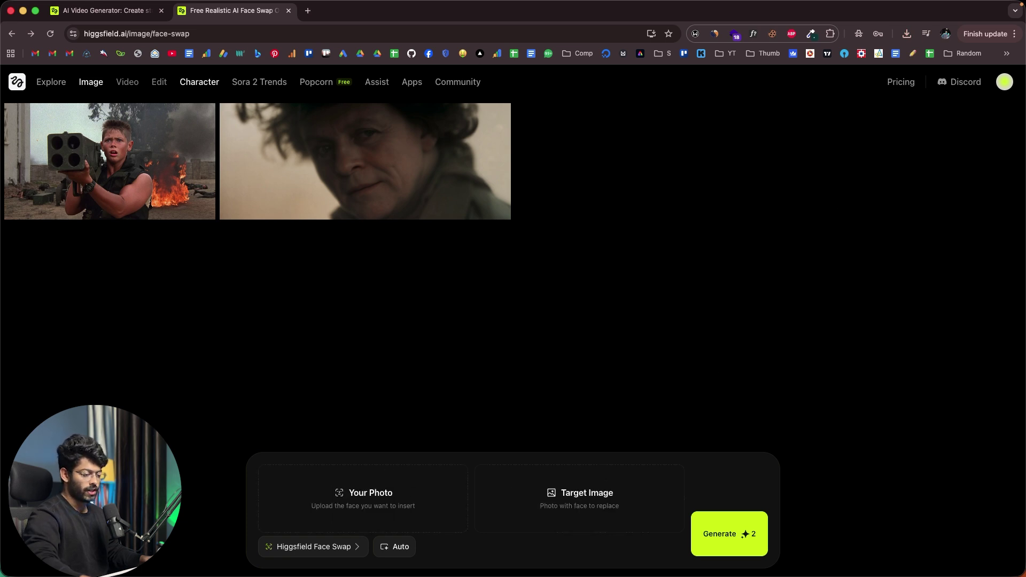
Step: Preview the snowy street photo IMG_9875.webp and upload it as the target image
{"action": "key", "text": "super+Tab"}
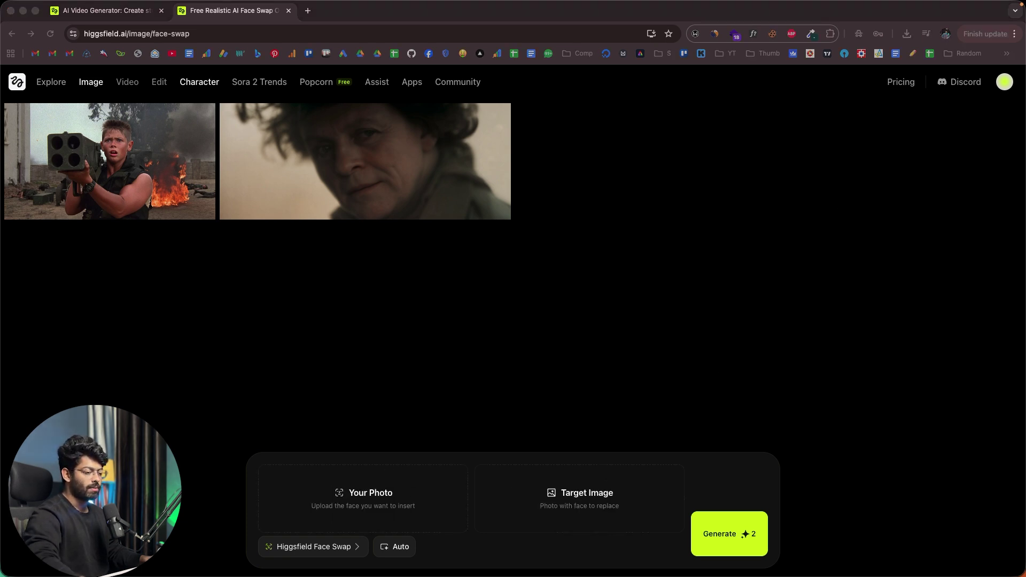
{"action": "key", "text": "space"}
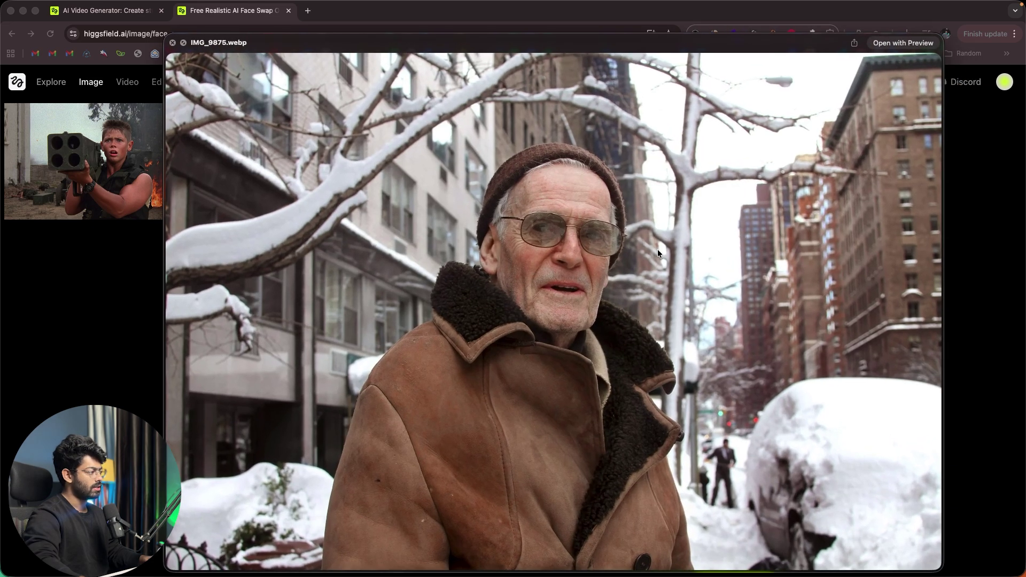
{"action": "key", "text": "super+Tab"}
{"action": "left_click_drag", "start_coordinate": [813, 353], "coordinate": [580, 498]}
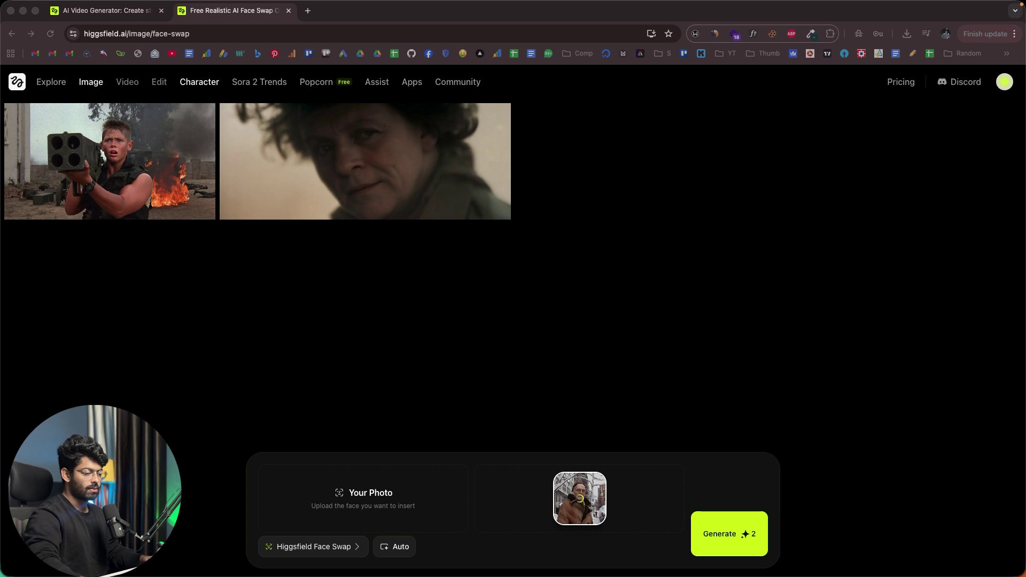
Step: Upload the portrait of the man in a suit and glasses as the face photo and generate the face swap
{"action": "key", "text": "space"}
{"action": "key", "text": "space"}
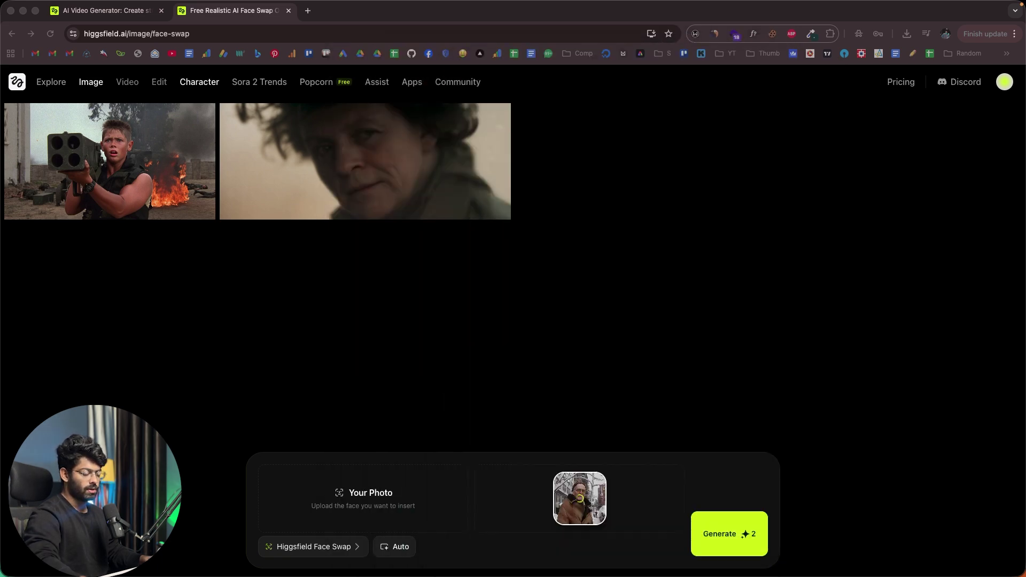
{"action": "left_click_drag", "start_coordinate": [809, 304], "coordinate": [363, 498]}
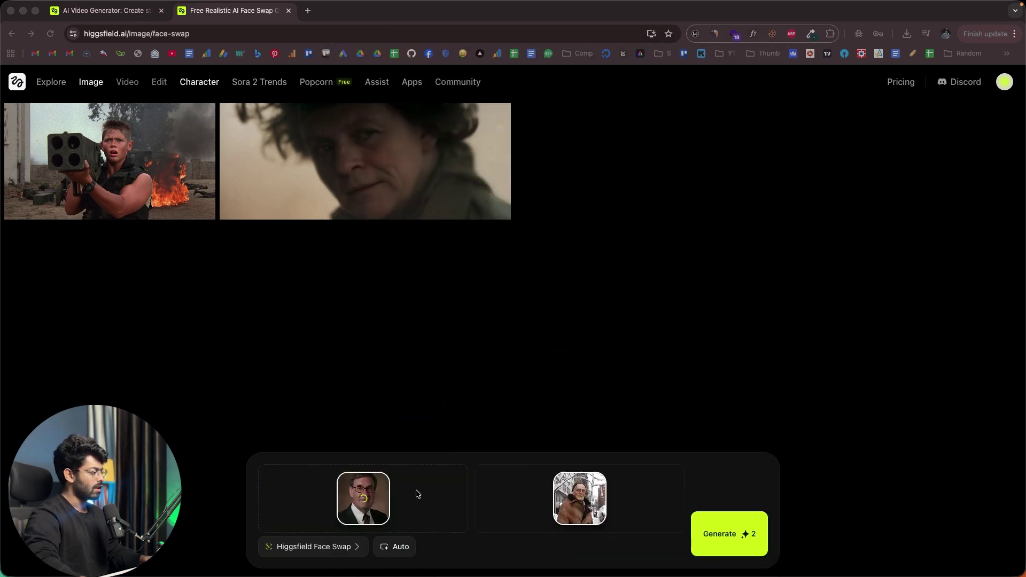
{"action": "left_click", "coordinate": [743, 534]}
{"action": "left_click", "coordinate": [736, 537]}
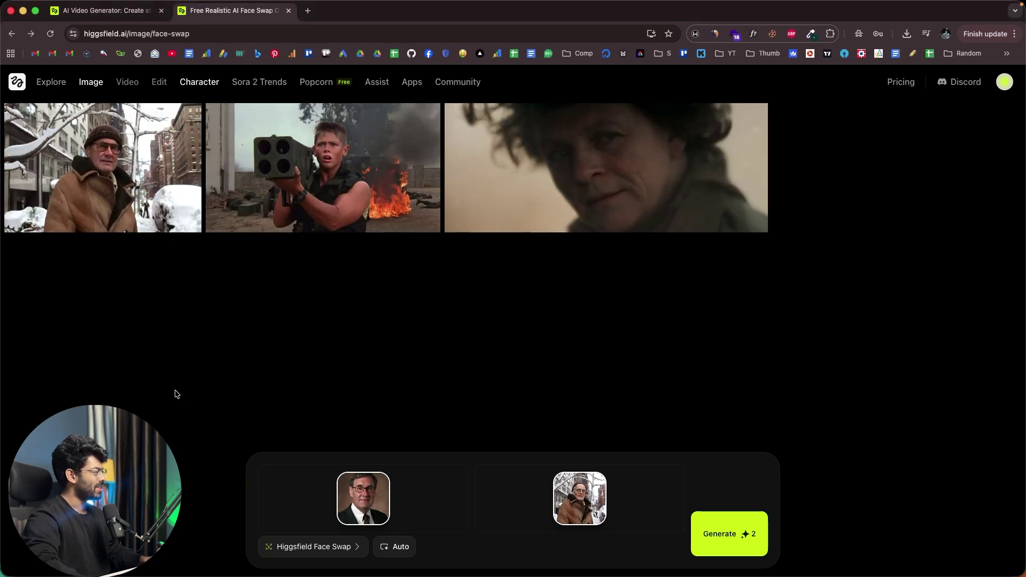
Step: View the snowy street face swap enlarged to judge the blended face, and return to the results
{"action": "left_click", "coordinate": [145, 163]}
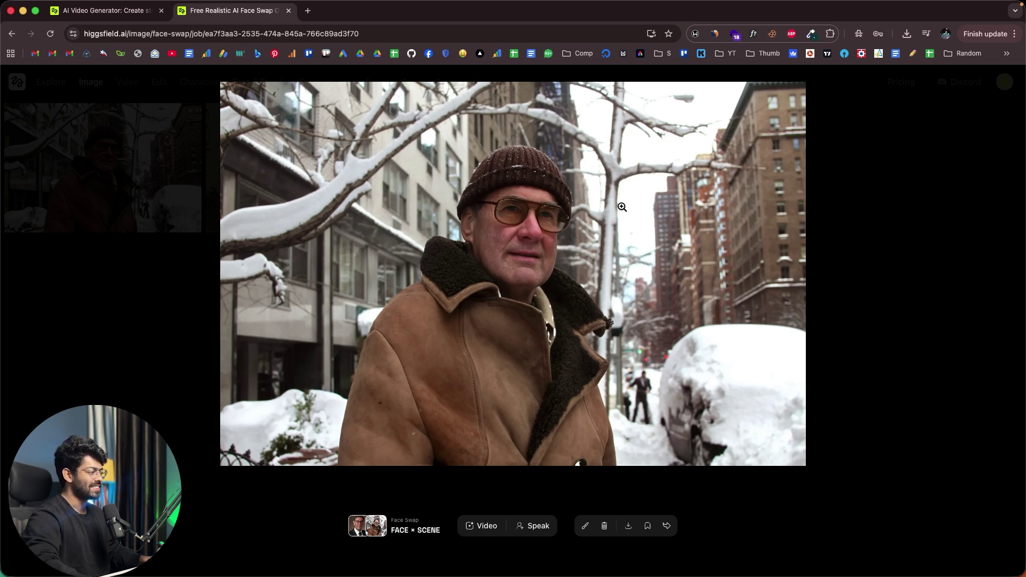
{"action": "left_click", "coordinate": [871, 200]}
{"action": "left_click", "coordinate": [182, 192]}
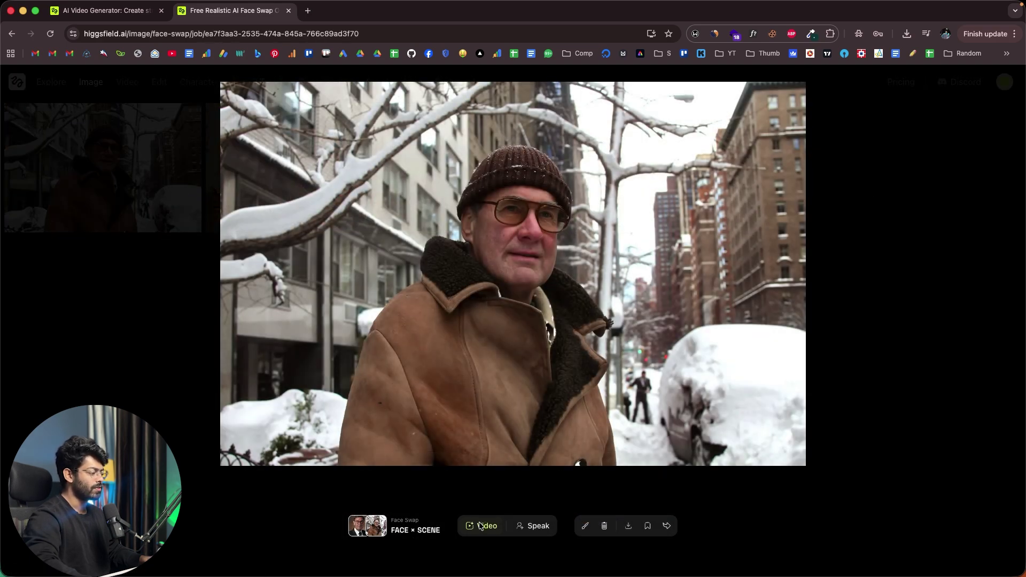
{"action": "left_click", "coordinate": [964, 295]}
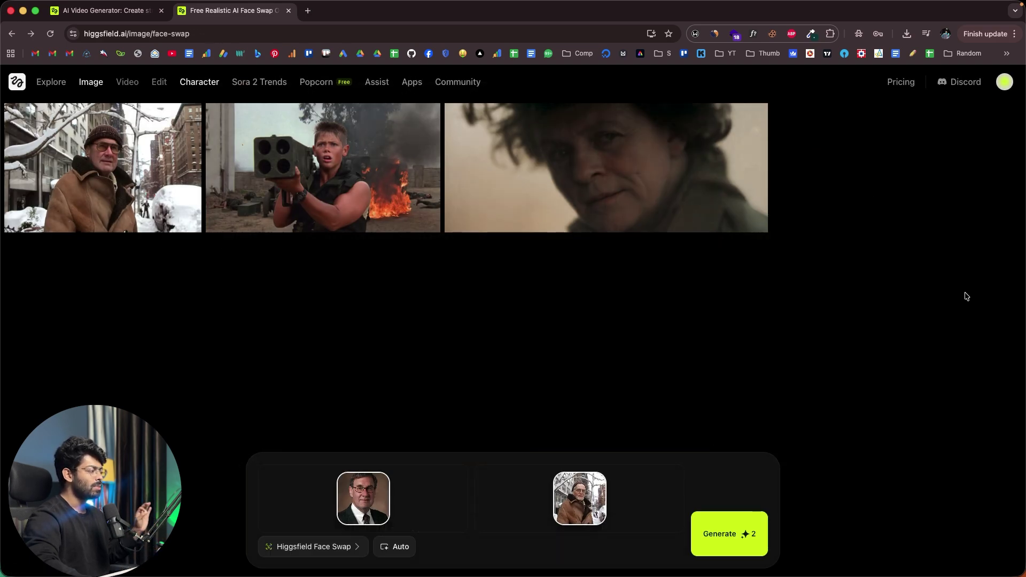